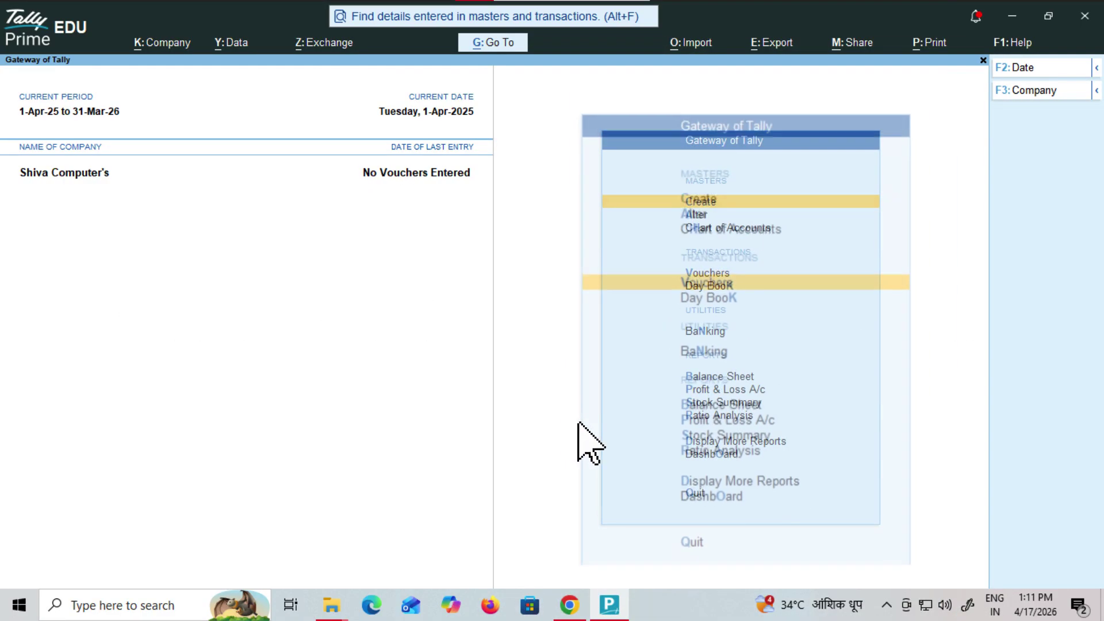
click(564, 411)
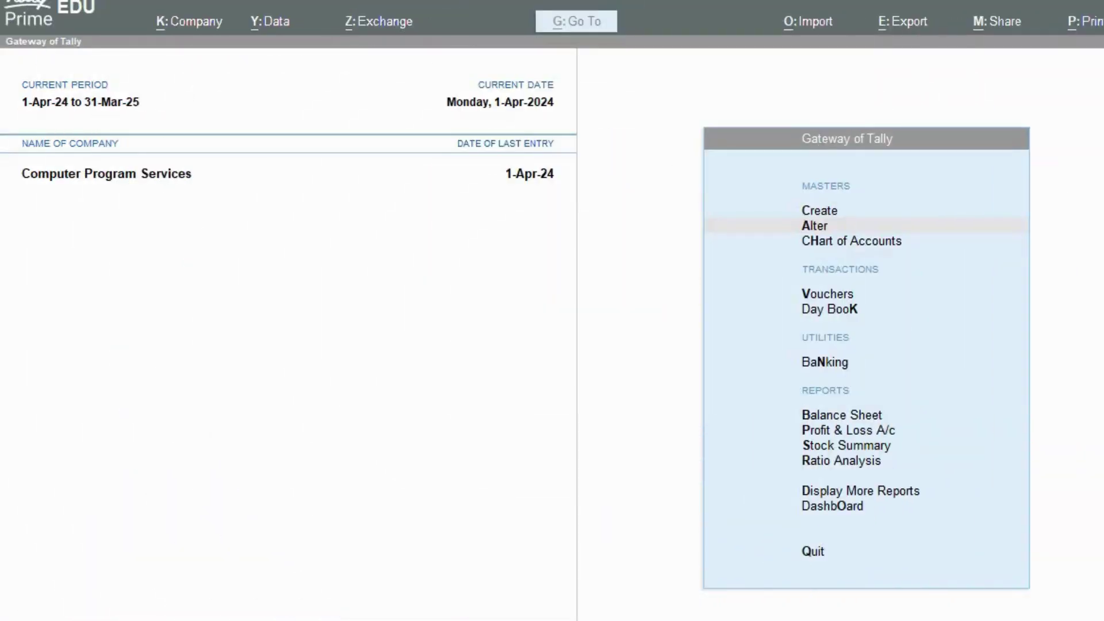
click(817, 310)
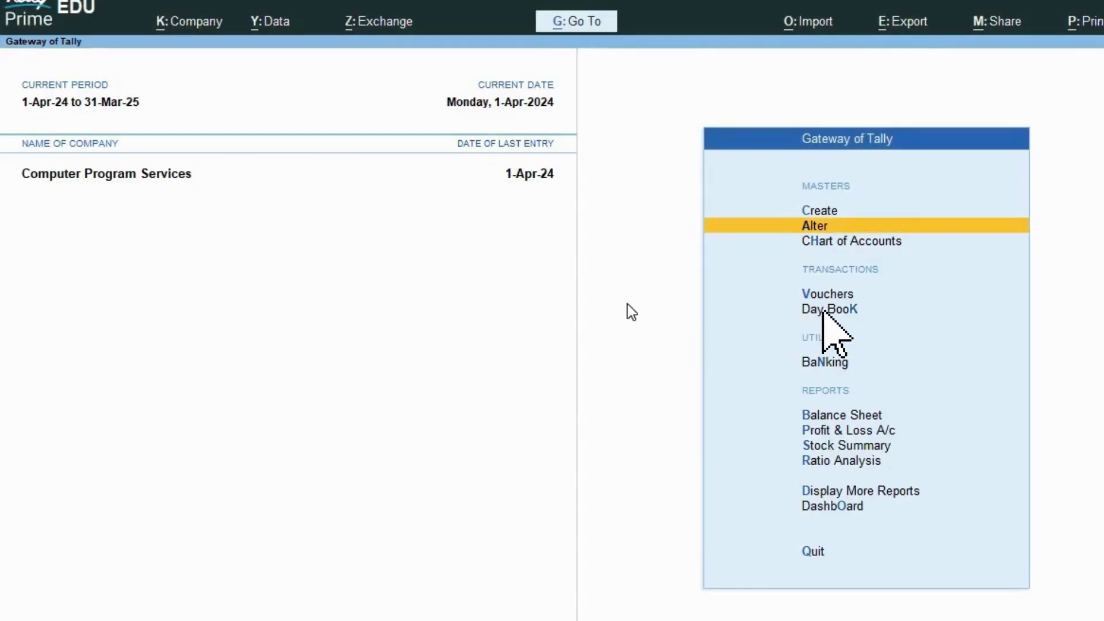
Open voucher entry for the company Computer Program Services
key(Down)
key(Down)
key(Down)
key(Up)
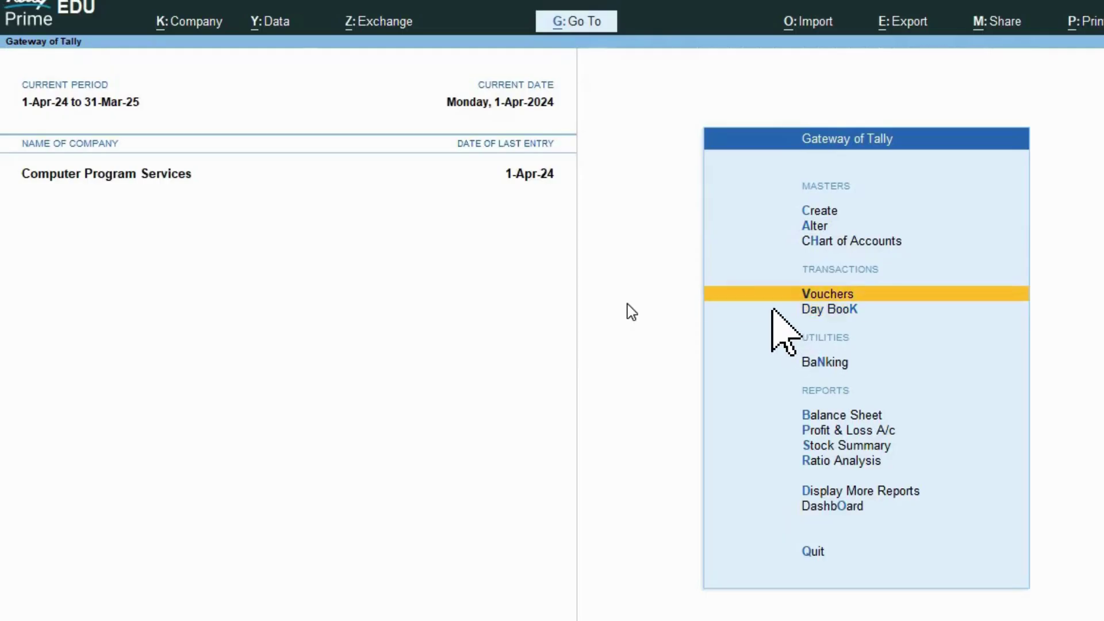
key(Return)
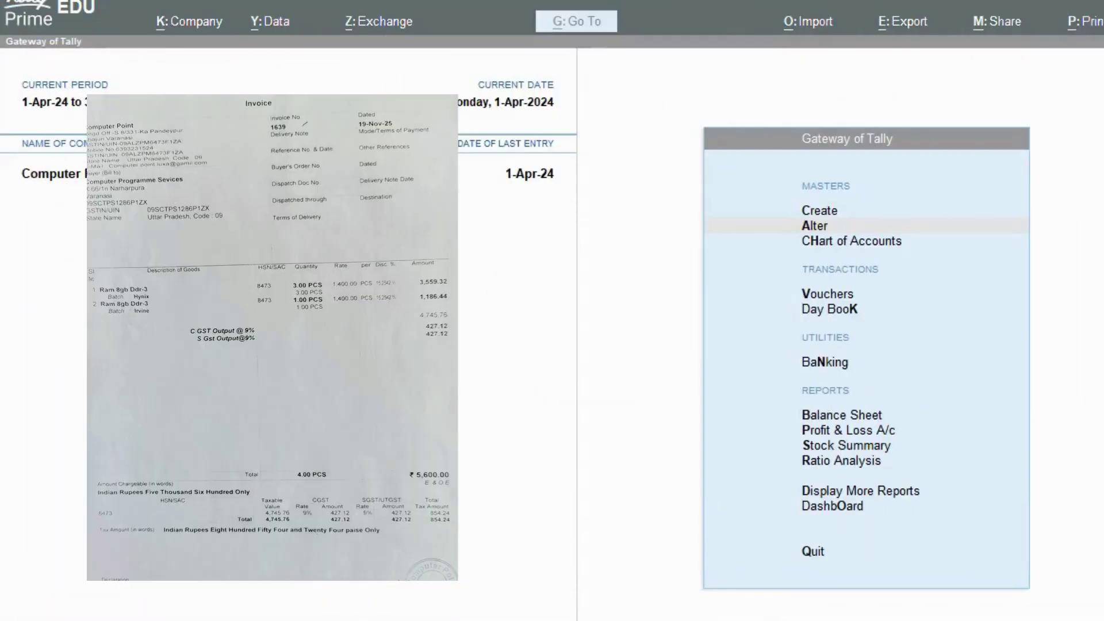
key(Down)
key(Down)
key(Down)
key(Up)
key(Return)
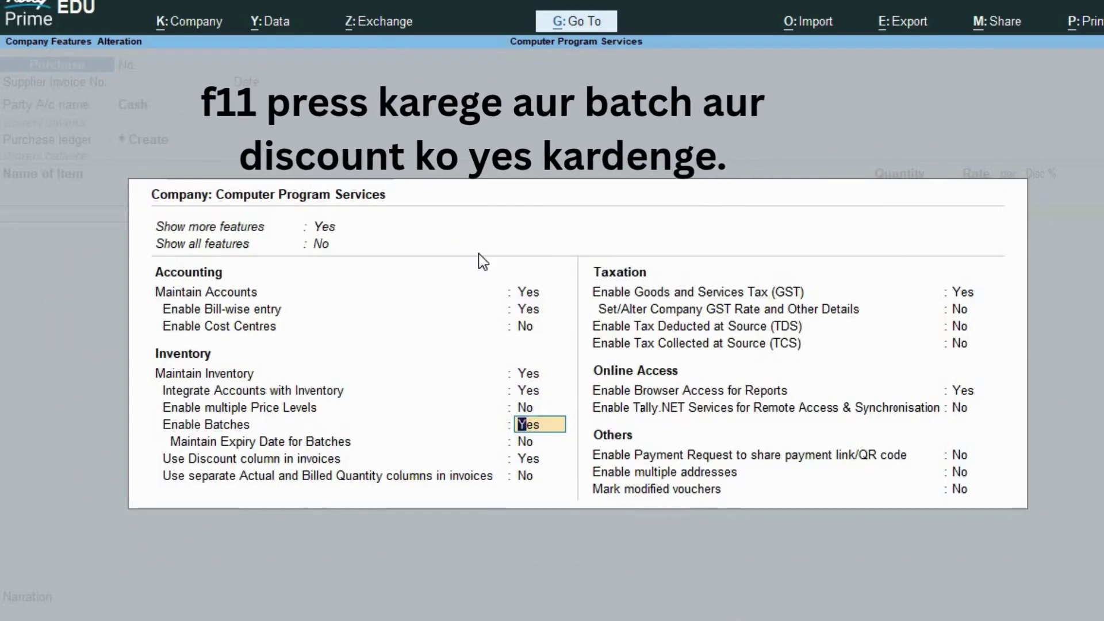
Set Enable Batches and Use Discount column in invoices to Yes in the company features, leaving batch expiry dates off
key(Return)
key(Return)
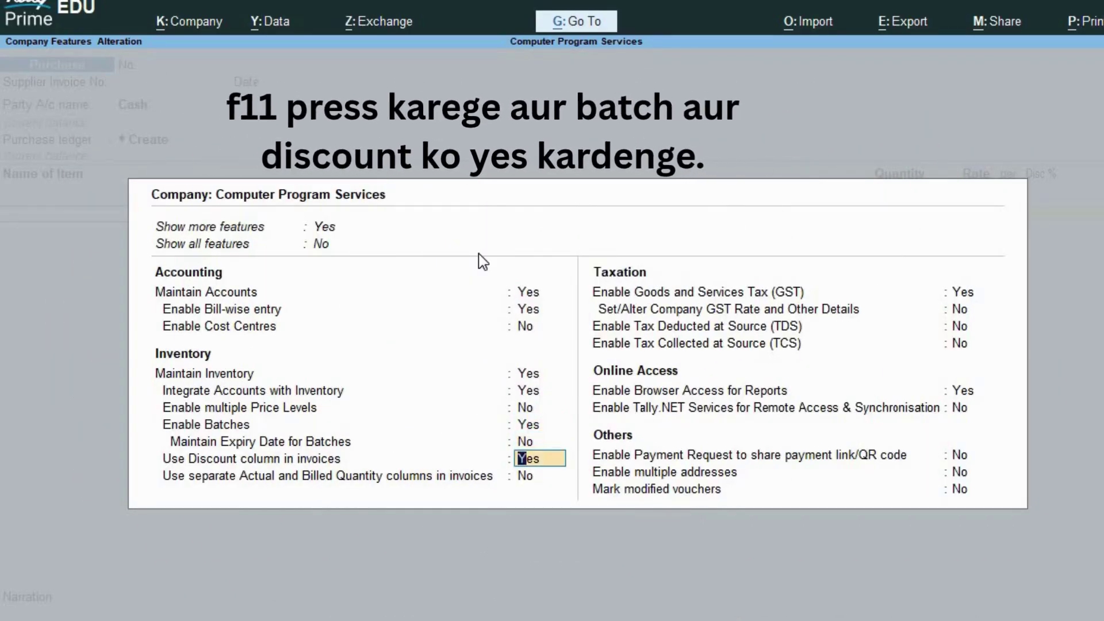
key(Return)
key(Return)
key(Return)
key(Return)
key(Return)
key(Return)
key(Return)
key(Return)
key(Return)
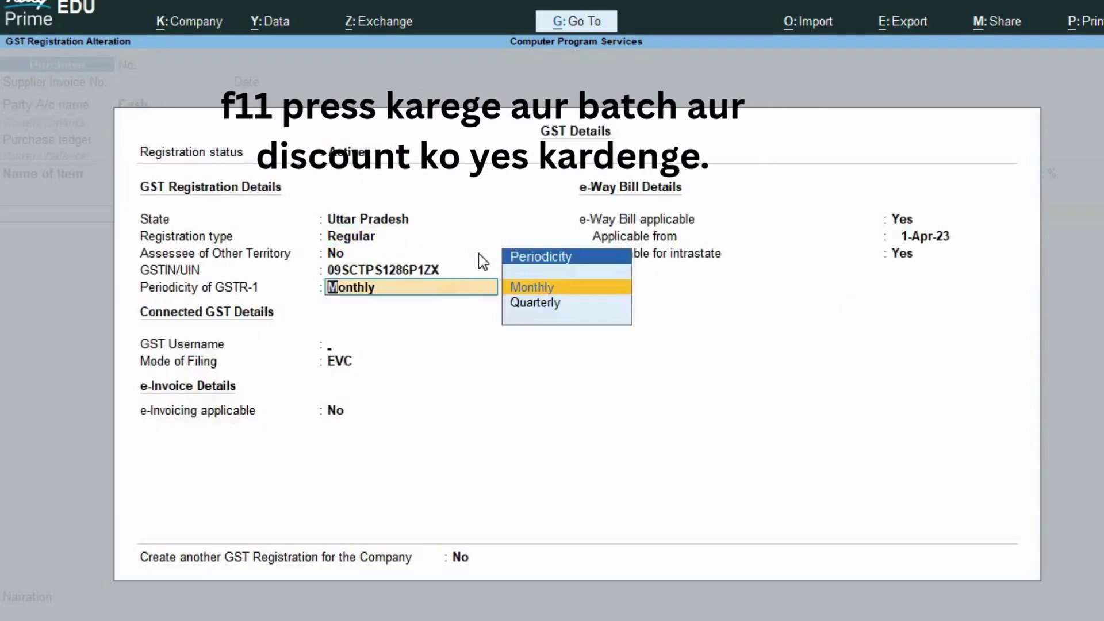
Accept the GST registration details with monthly GSTR-1 periodicity and save the remaining company features
key(Return)
key(Return)
key(Return)
key(Return)
key(Return)
key(Return)
key(Return)
key(Return)
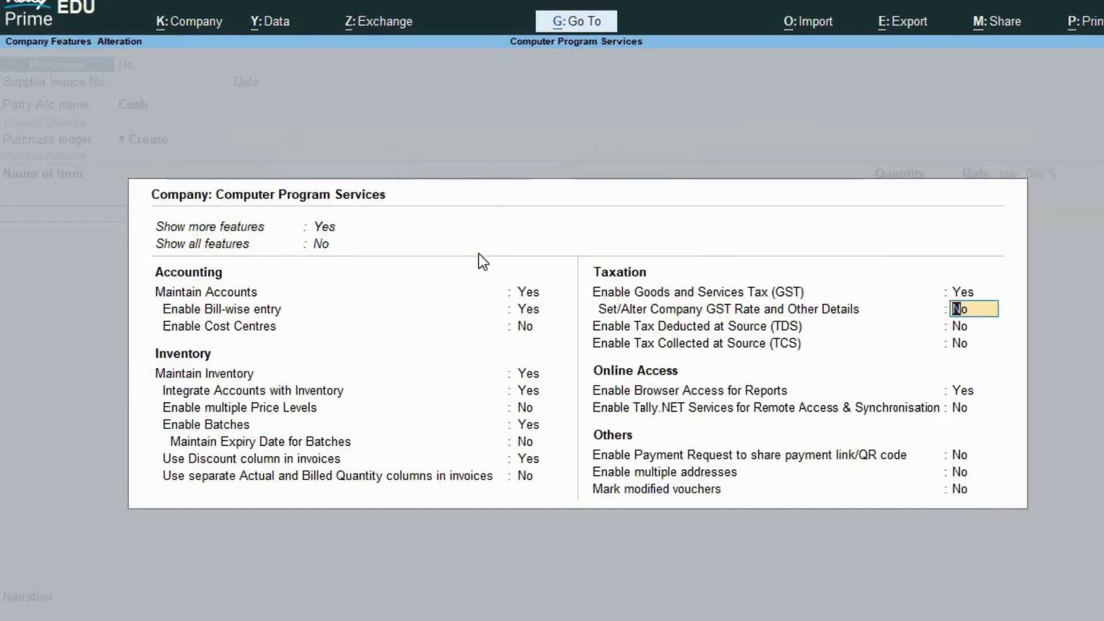
key(Return)
key(Return)
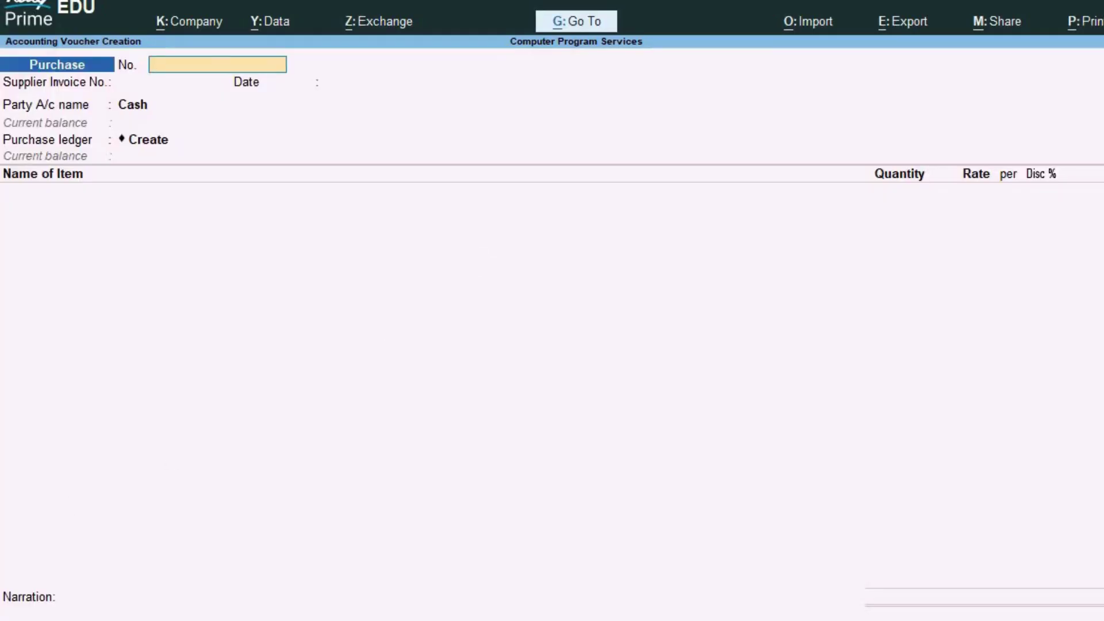
Enter 1639 as the purchase voucher number and 1-4-2024 as the supplier invoice date
text(1-4-2024)
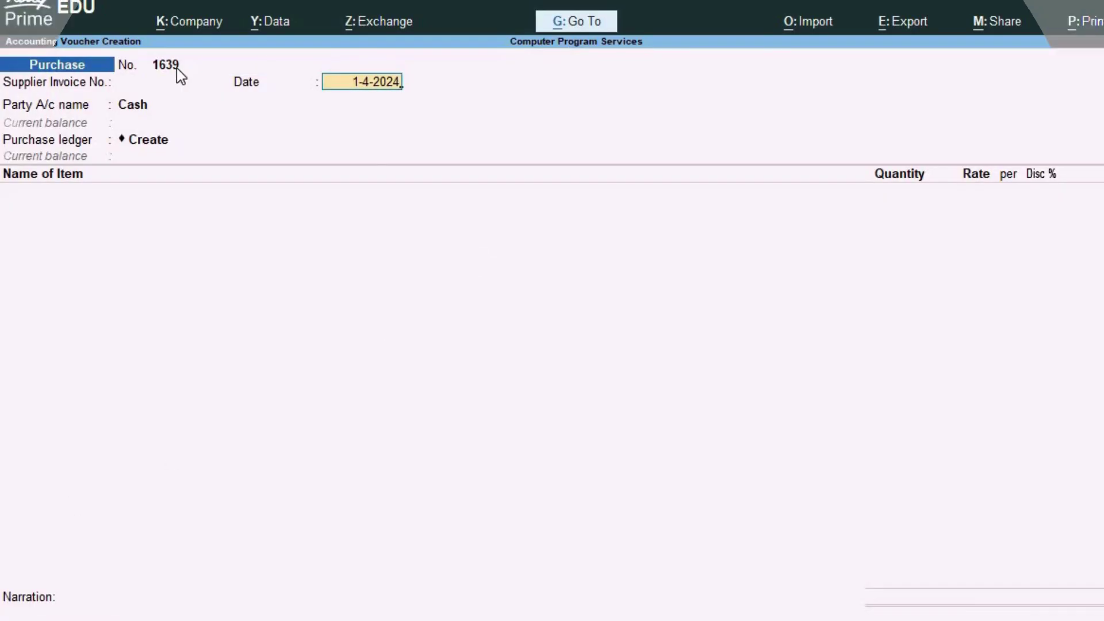
key(Return)
key(Return)
Create a party ledger named Computer Point under Sundry Creditors with bill-by-bill balances maintained
key(alt+c)
text(Computer Point)
key(Return)
key(Return)
text(S)
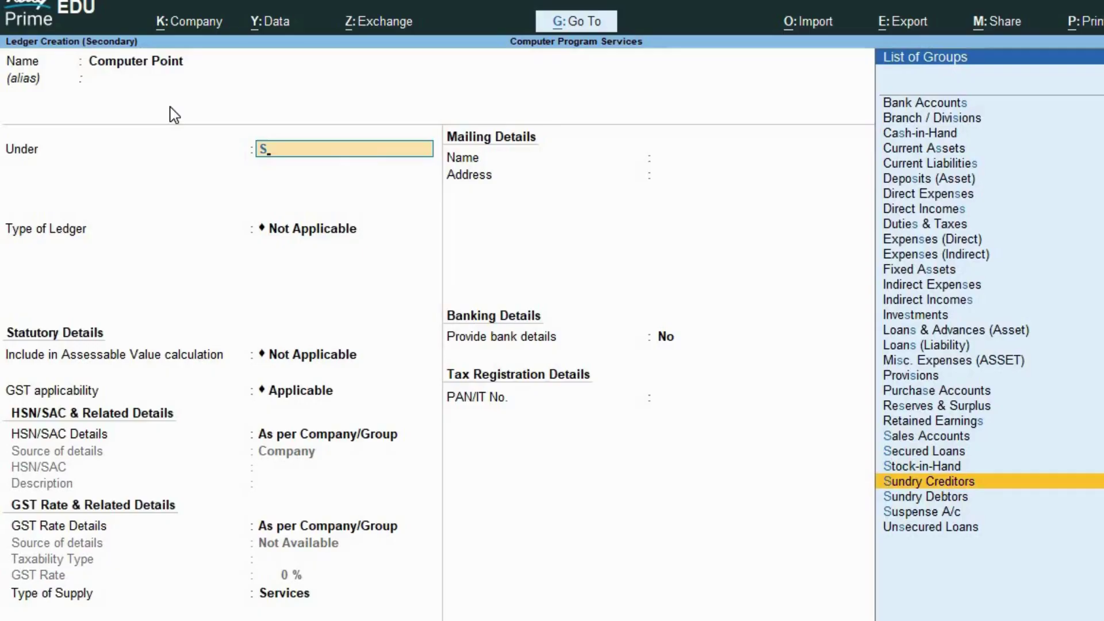
key(Return)
key(Return)
key(Return)
key(Return)
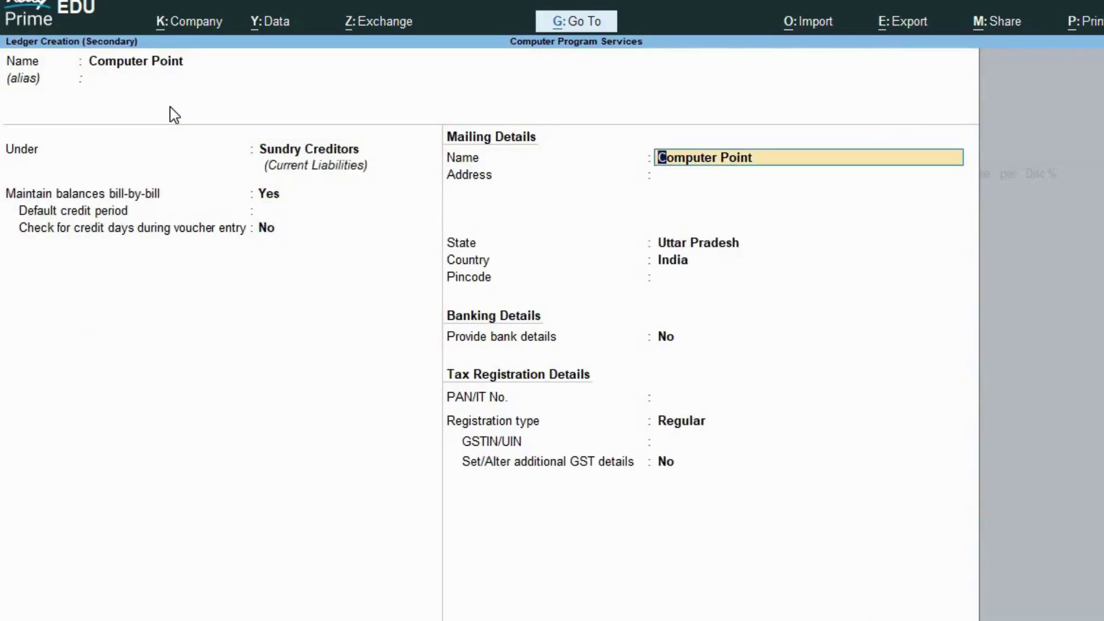
Fill in the supplier's mailing address and save the ledger as the voucher's party account
key(Return)
text(Ka -Pandeypur Khaju)
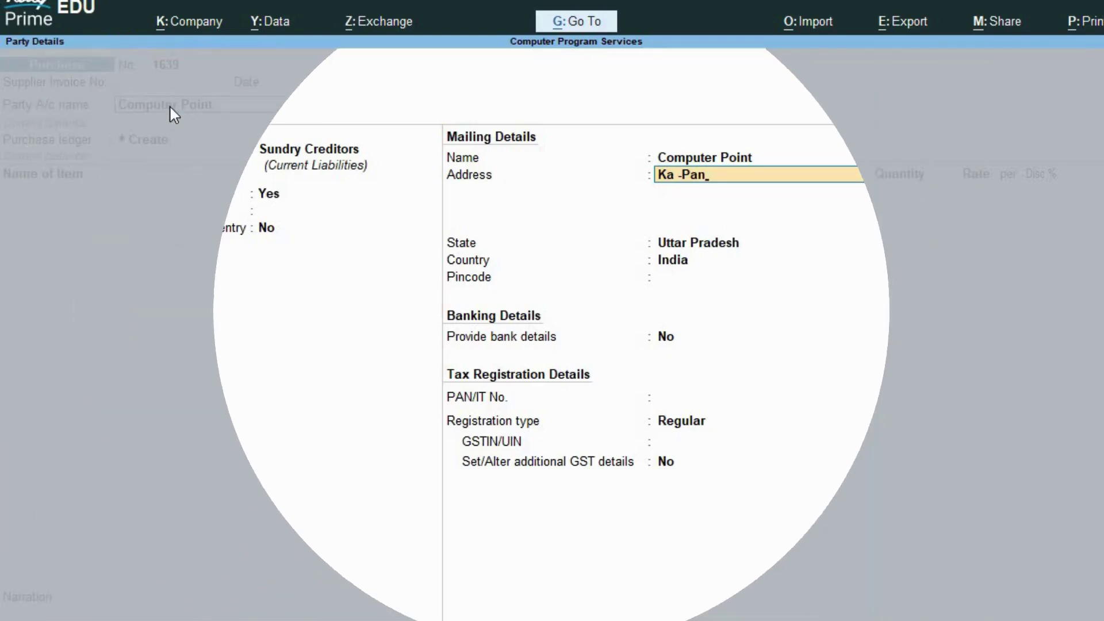
key(Return)
key(Return)
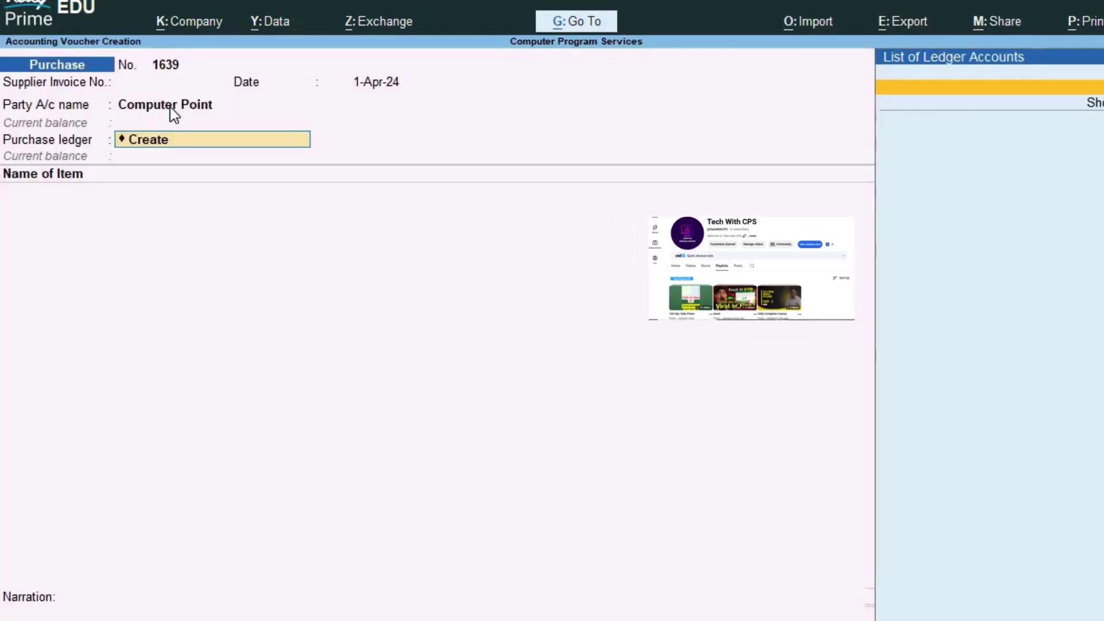
Create a new purchase ledger named Purchase and place it under Purchase Accounts
key(Return)
text(P)
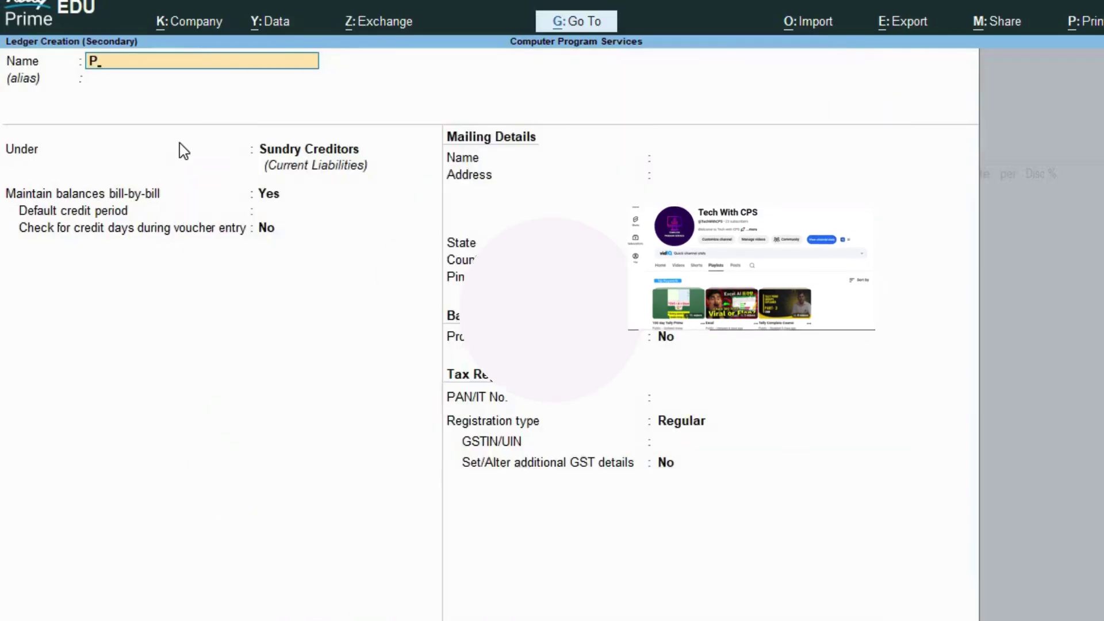
text(urchase)
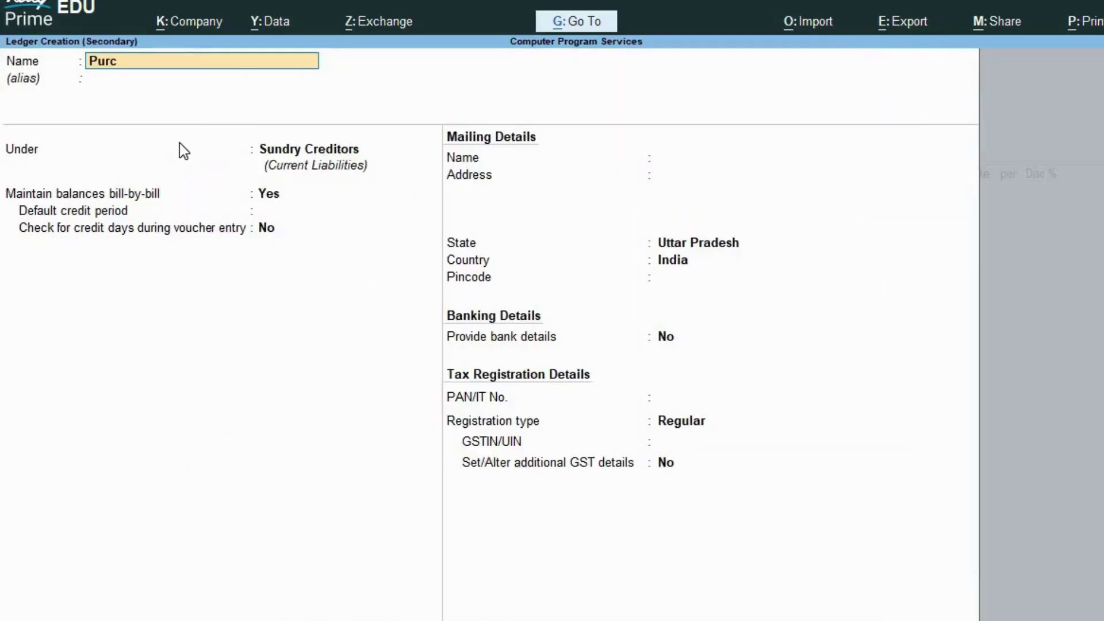
key(Return)
key(Return)
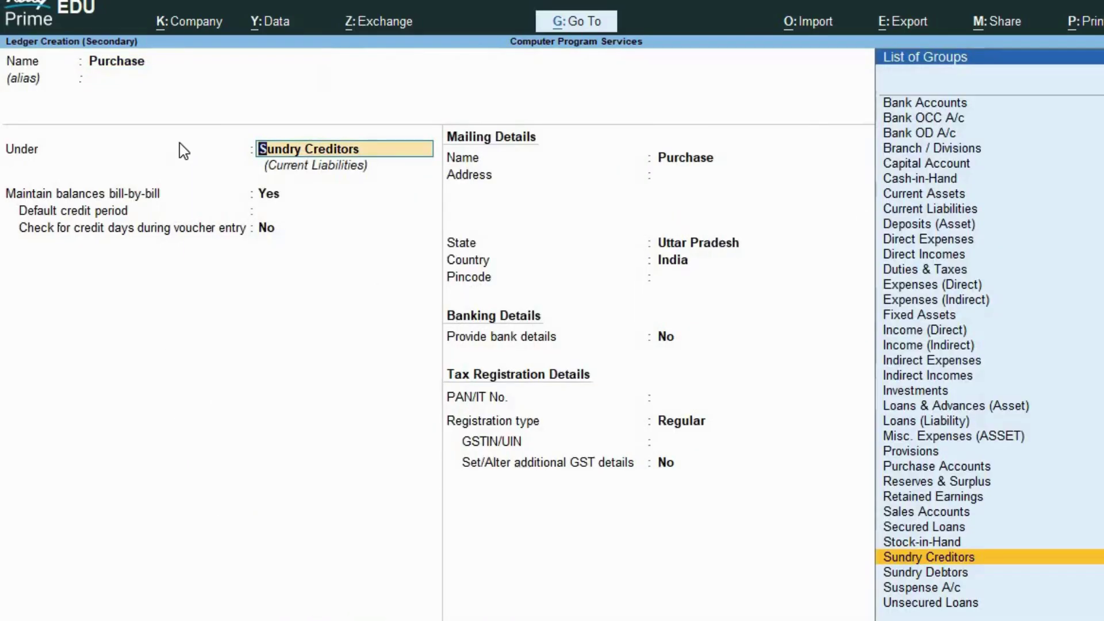
text(P)
key(Return)
Keep the Purchase ledger's GST rate details as per Company/Group, set its type of supply to Goods, and save it
key(Return)
key(Return)
key(Return)
key(Return)
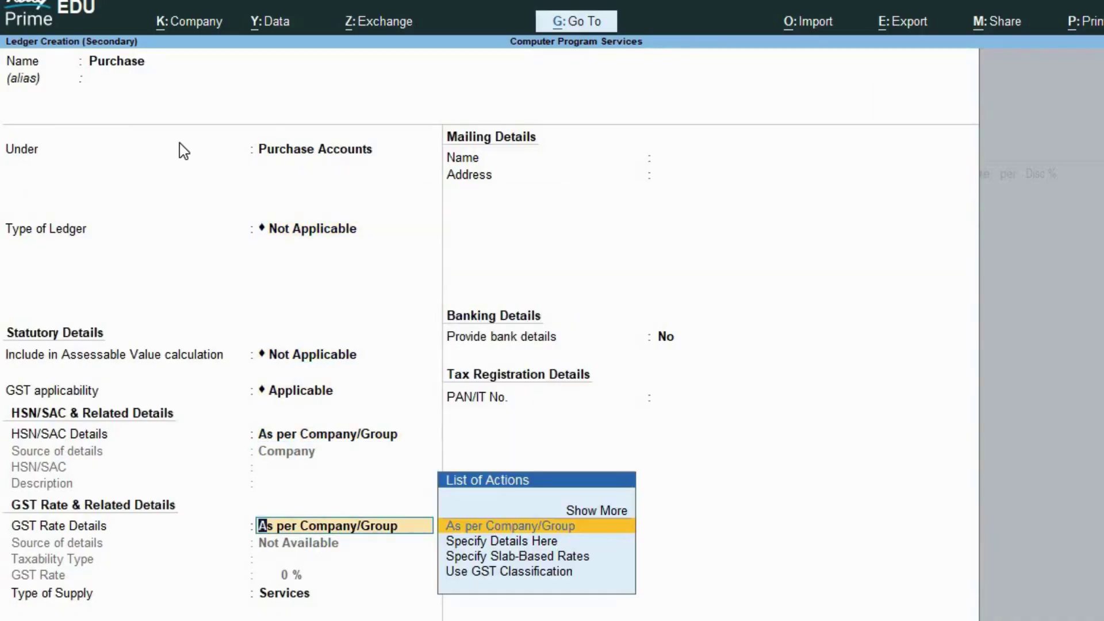
key(Return)
text(g)
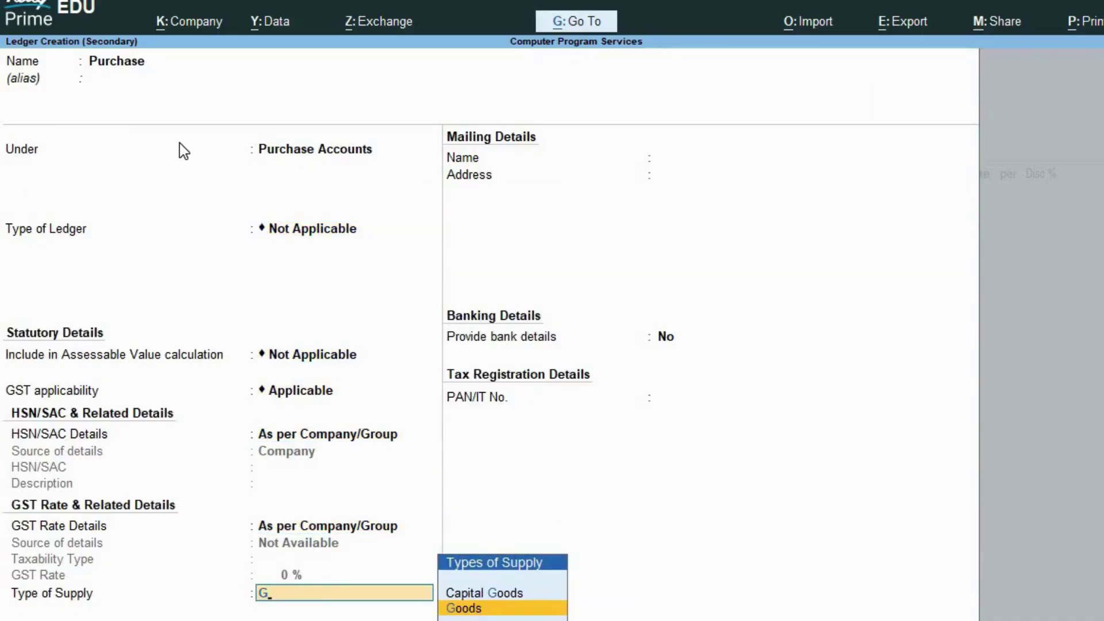
key(Return)
key(Return)
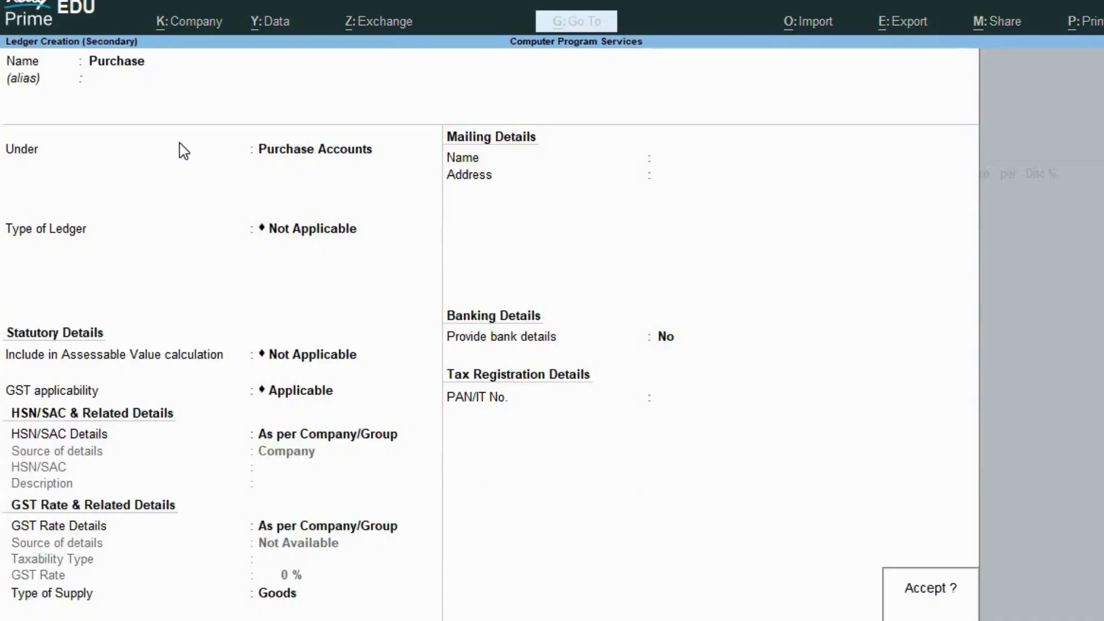
key(Return)
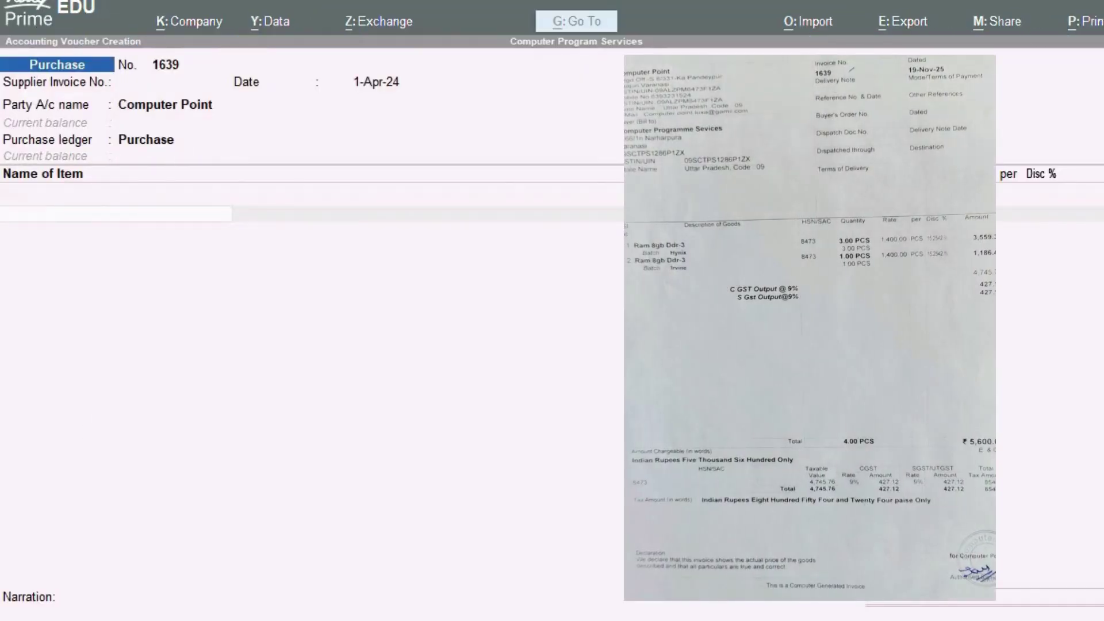
Create the stock item Ram 8 Gb DDR3 with Pcs as its unit and maintain it in batches
click(83, 218)
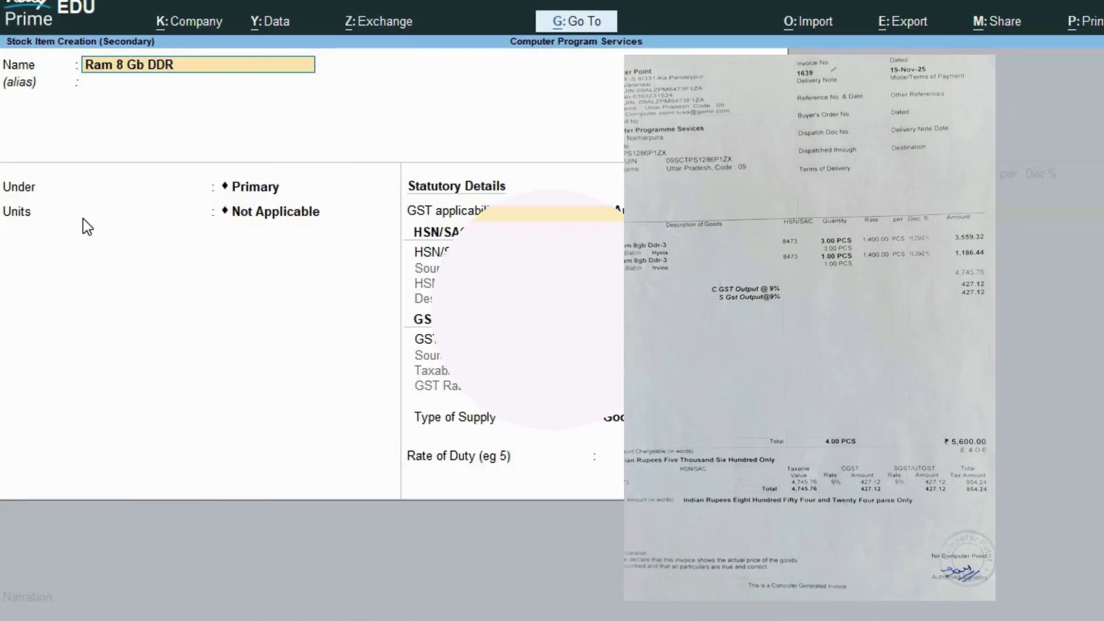
text(3)
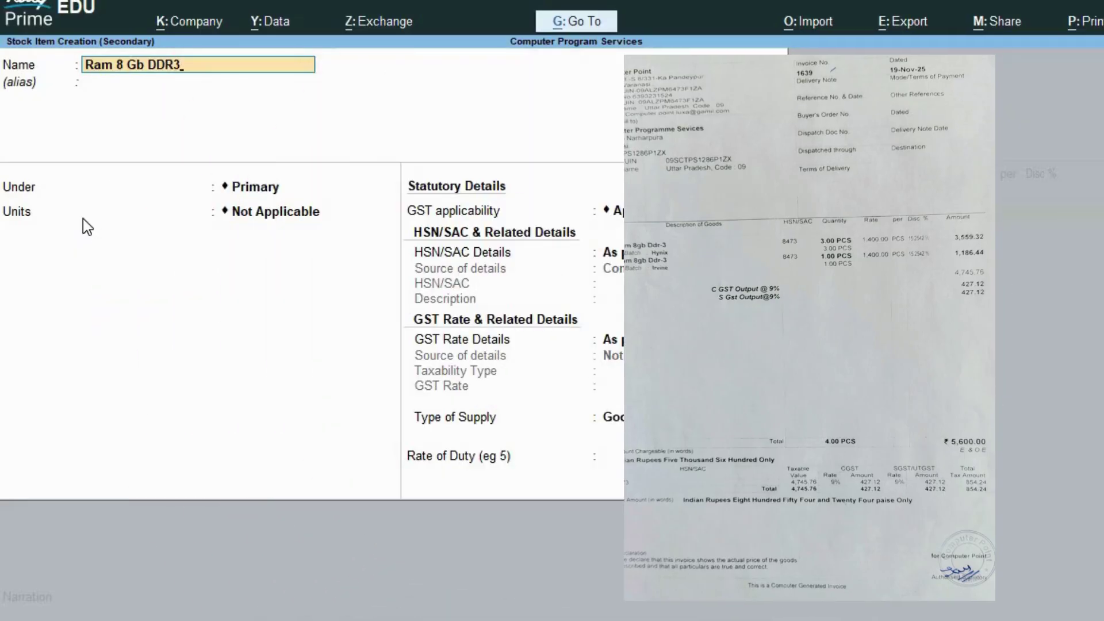
key(Return)
key(Return)
key(Return)
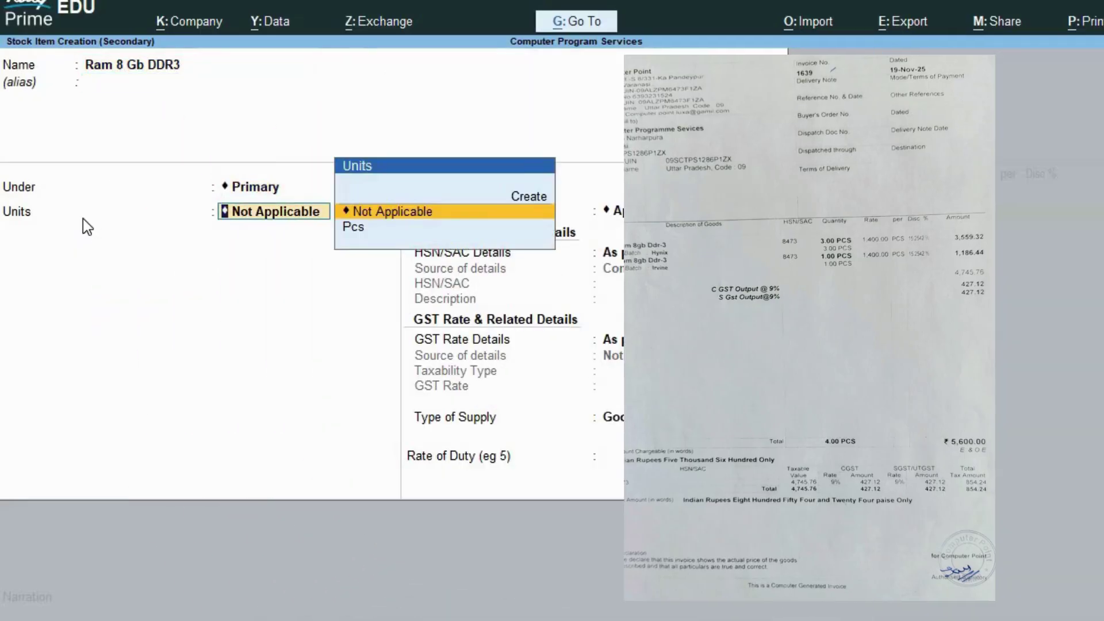
key(Down)
key(Return)
text(y)
key(Return)
key(Return)
Specify the stock item's GST details as Taxable at 18% and save the item
key(Return)
key(Return)
key(Down)
key(Return)
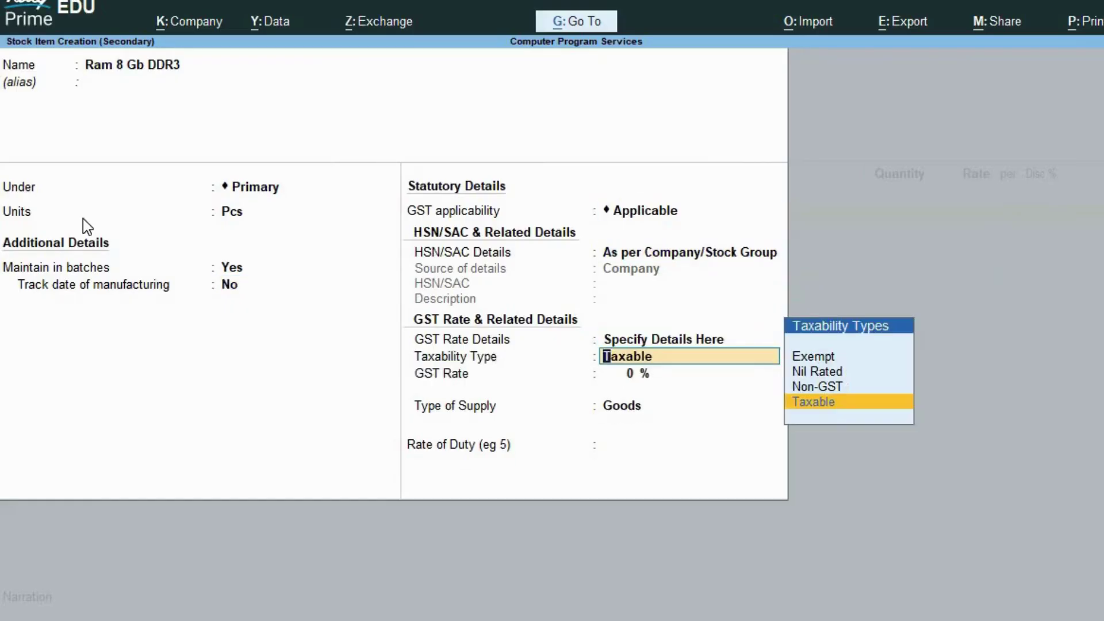
key(Return)
text(18)
key(Return)
key(Return)
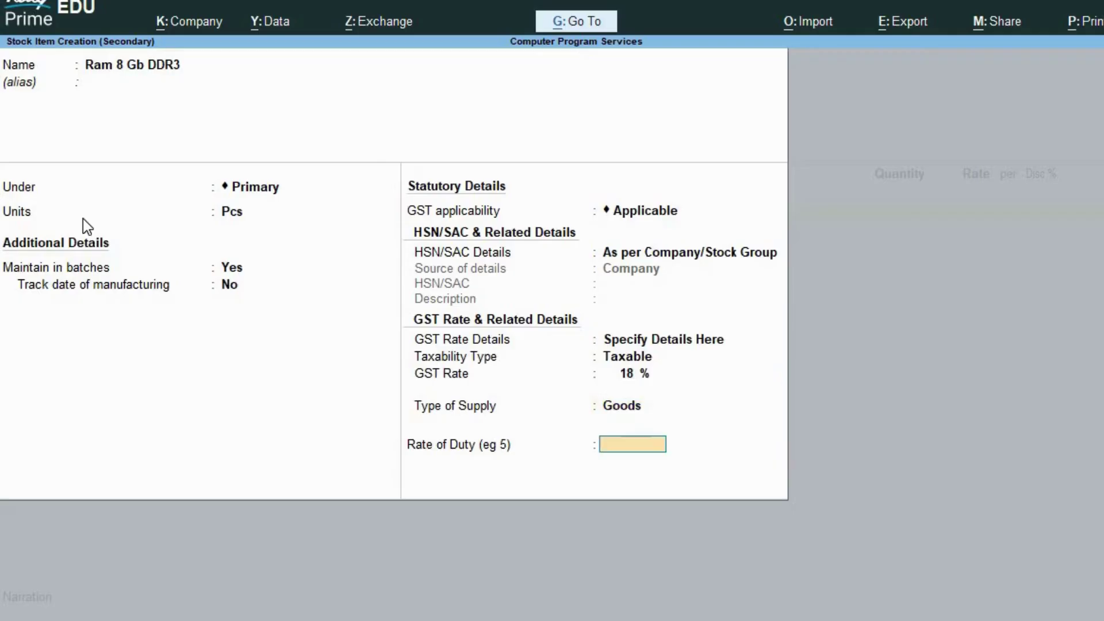
key(Return)
key(Return)
Allocate 3 Pcs of the RAM to a new batch named Hynix at a rate of 1,400
text(Hynix)
key(Return)
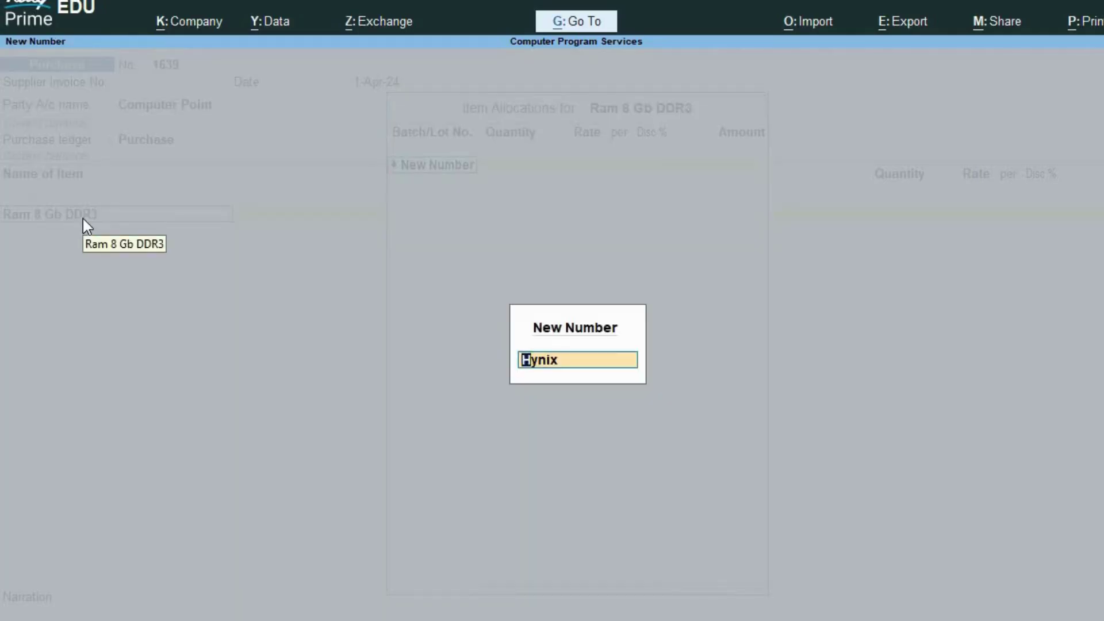
key(Return)
key(Return)
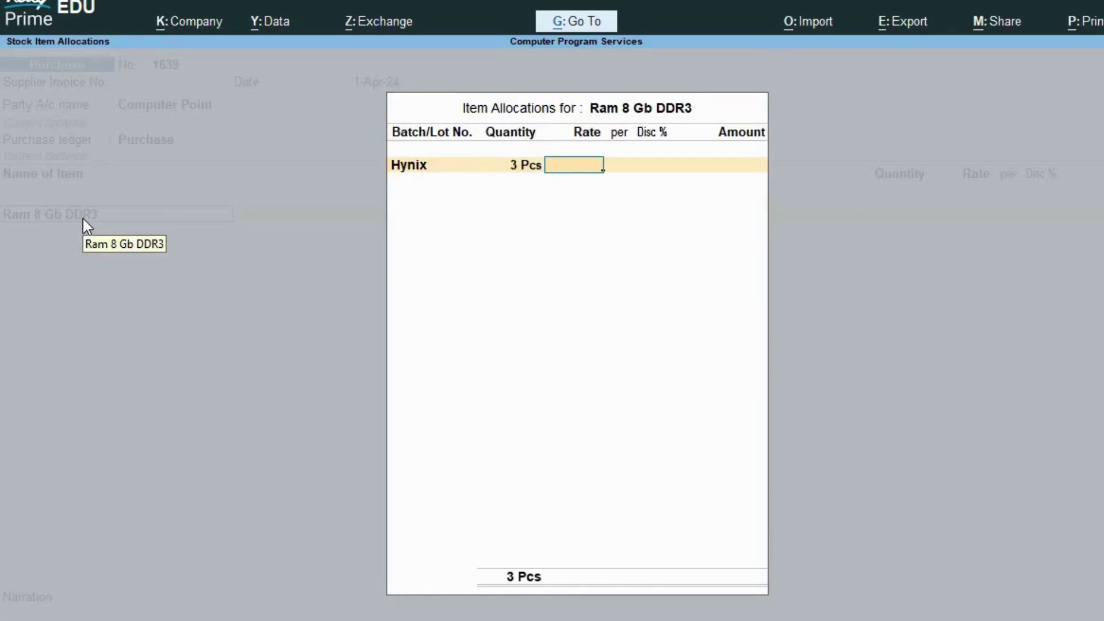
text(1400)
key(Return)
Apply a 15.2542% discount to the Hynix batch and accept the item allocation
text(15.22542)
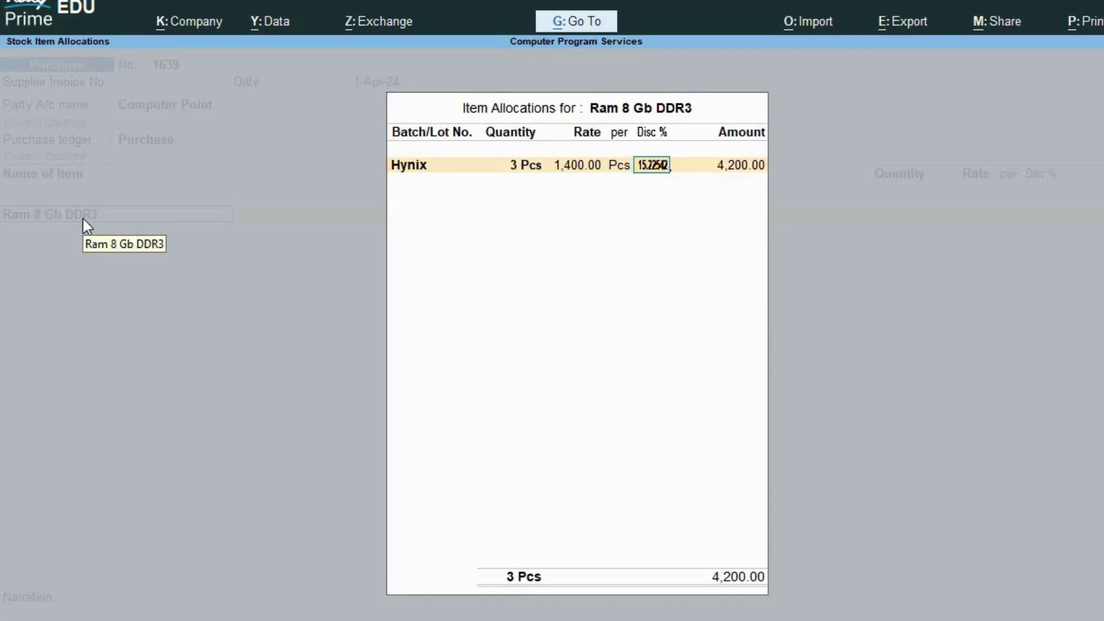
key(BackSpace)
key(BackSpace)
key(BackSpace)
key(BackSpace)
key(BackSpace)
text(254)
key(Return)
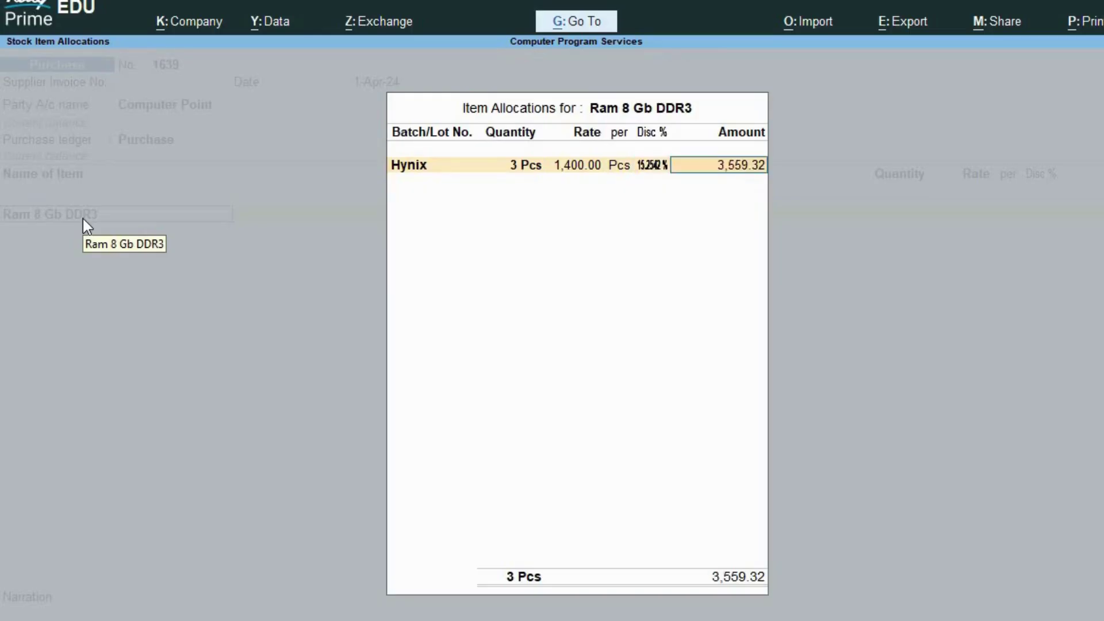
key(Return)
key(Return)
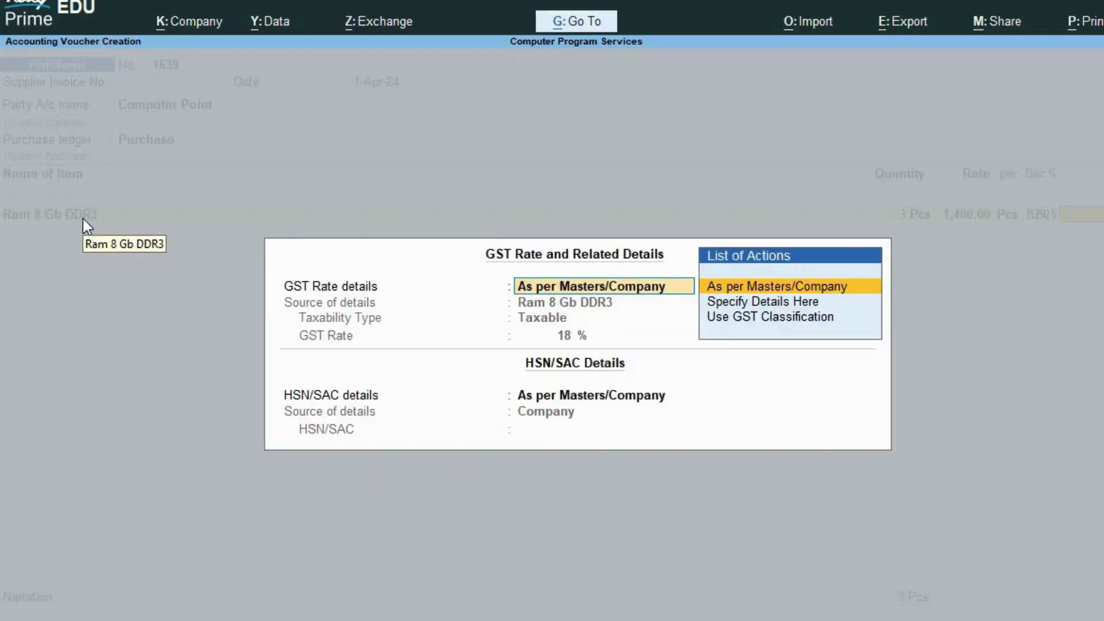
Keep the item's GST rate as per Masters/Company, set HSN/SAC details to Specify Details Here, and accept
key(Down)
key(Down)
key(Up)
key(Up)
key(Return)
key(Down)
key(Return)
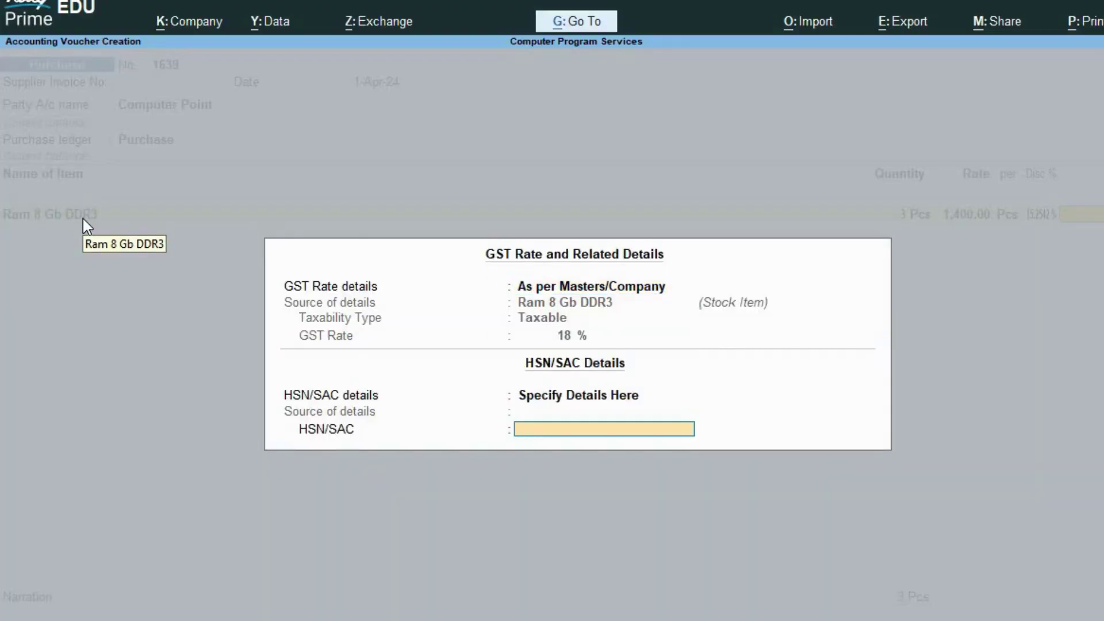
key(Return)
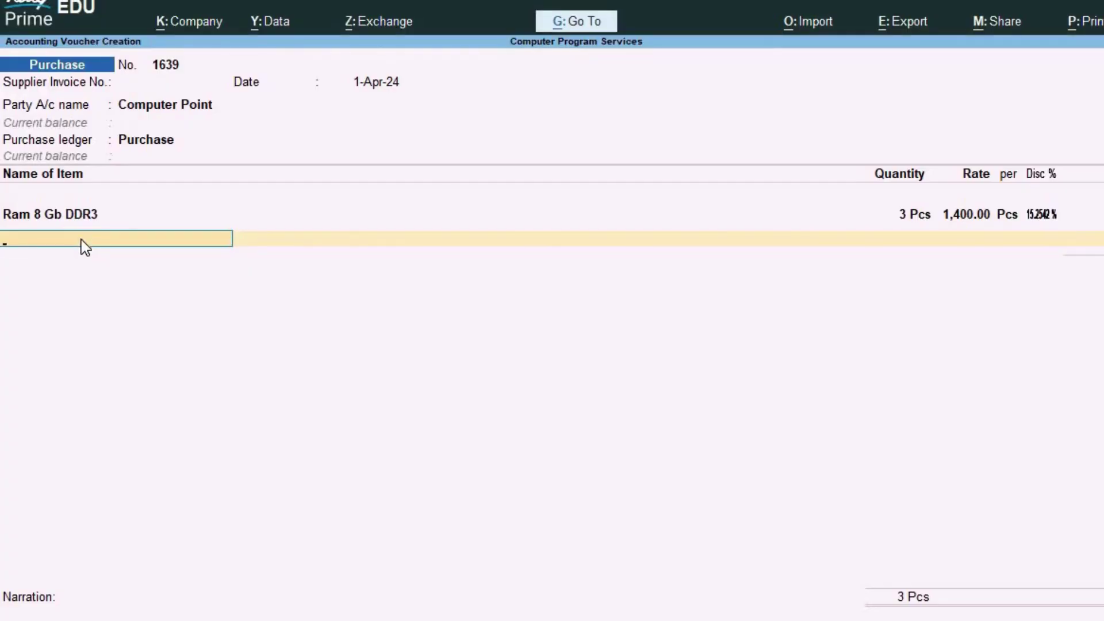
Create a stock item named Ram 8GB Ddr under Primary, with units Pcs and batches maintained
key(alt+c)
text(Ram 8 Gb DDR)
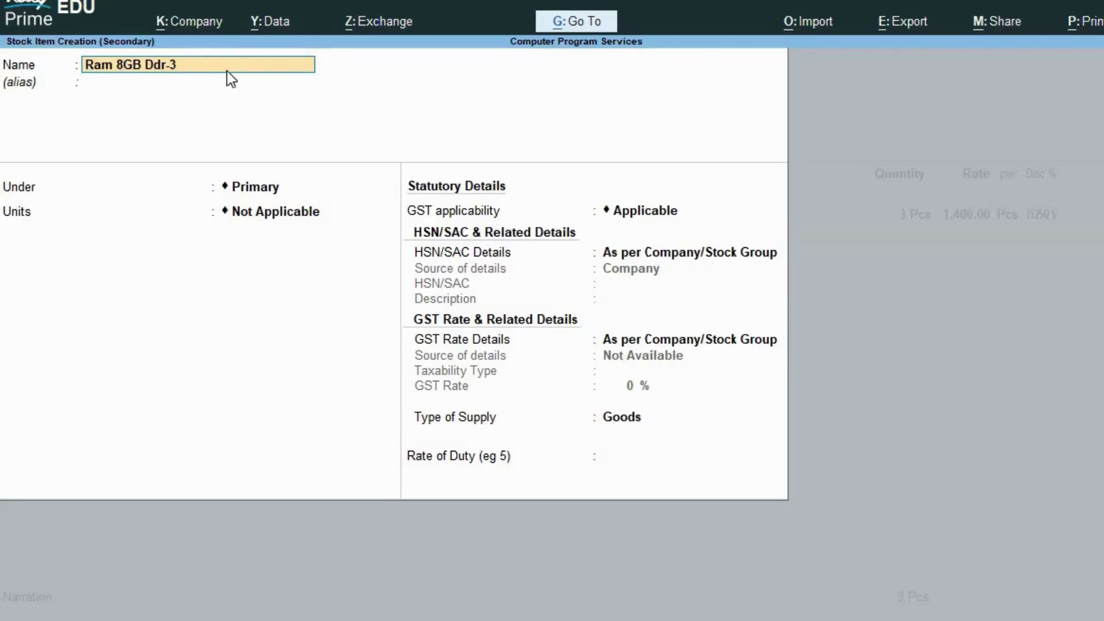
key(BackSpace)
key(BackSpace)
key(Return)
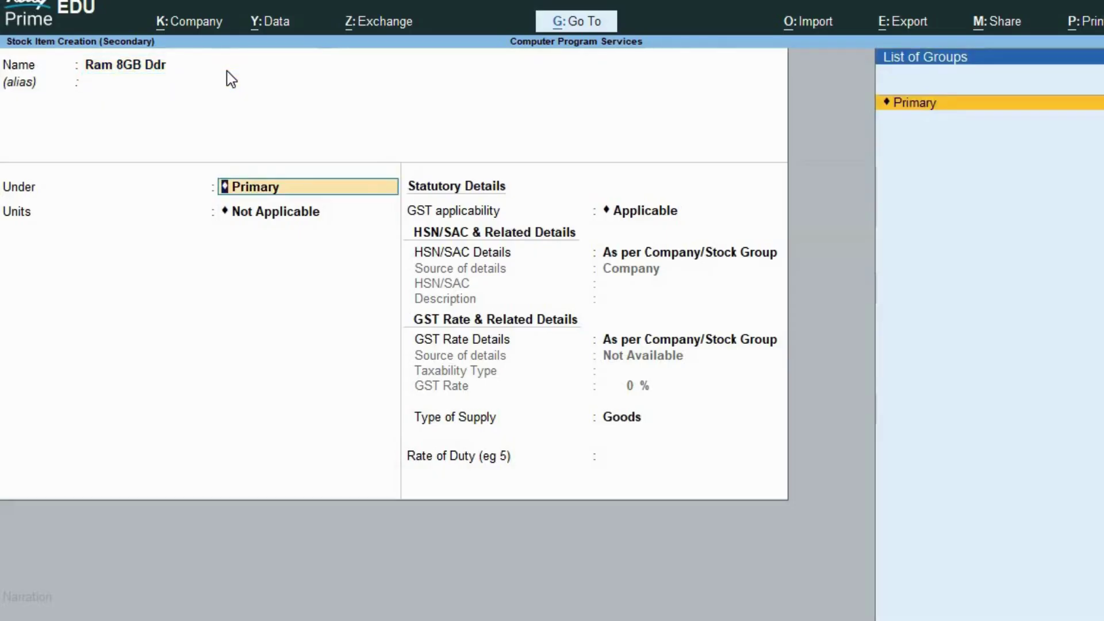
key(Return)
key(Down)
key(Return)
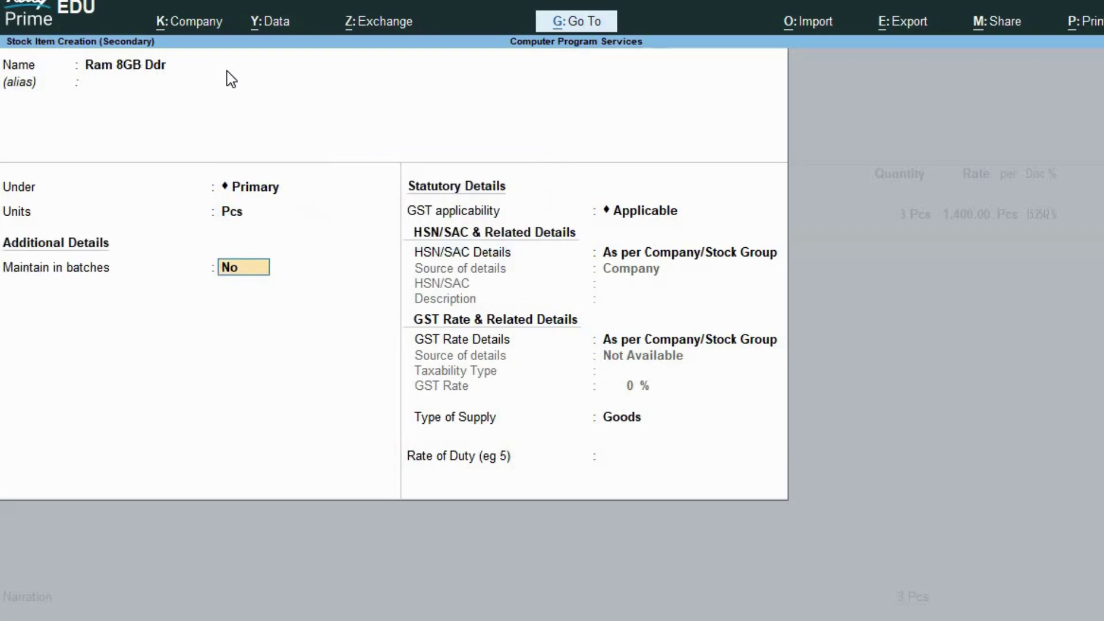
key(y)
key(Return)
Specify the Ram 8GB Ddr item's own GST rate details as Taxable at 18% and save the item
key(Return)
key(Return)
key(BackSpace)
key(Down)
key(Return)
key(Return)
text(18)
key(Return)
key(Return)
key(Return)
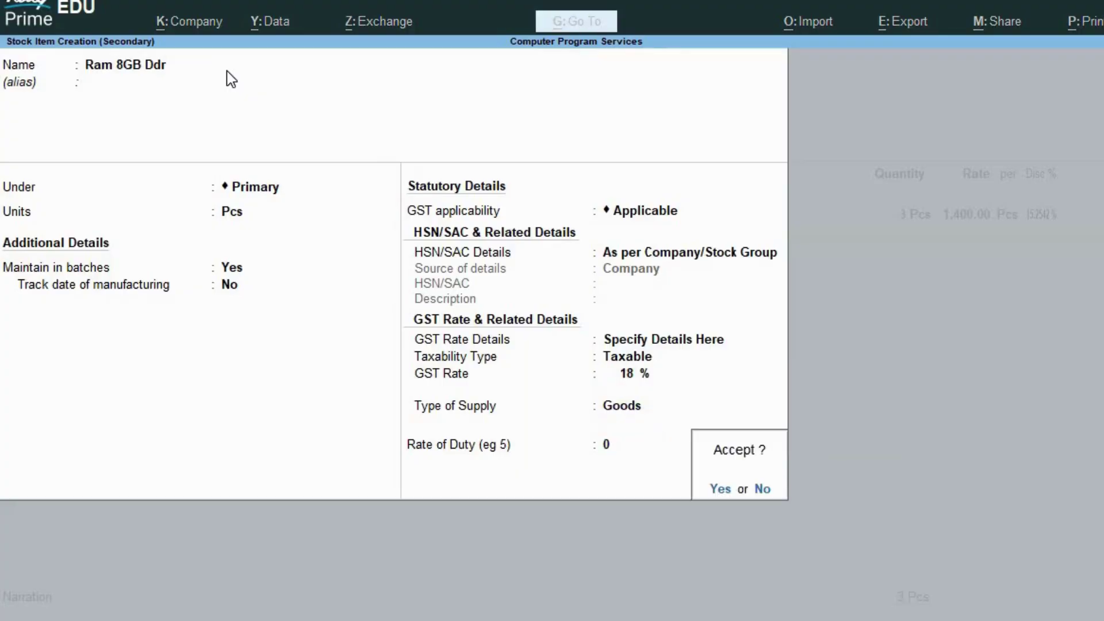
key(Return)
Allocate 1 Pcs of Ram 8GB Ddr to a new batch named Irvine at a rate of 1,400
text(Irvine)
key(Return)
key(Return)
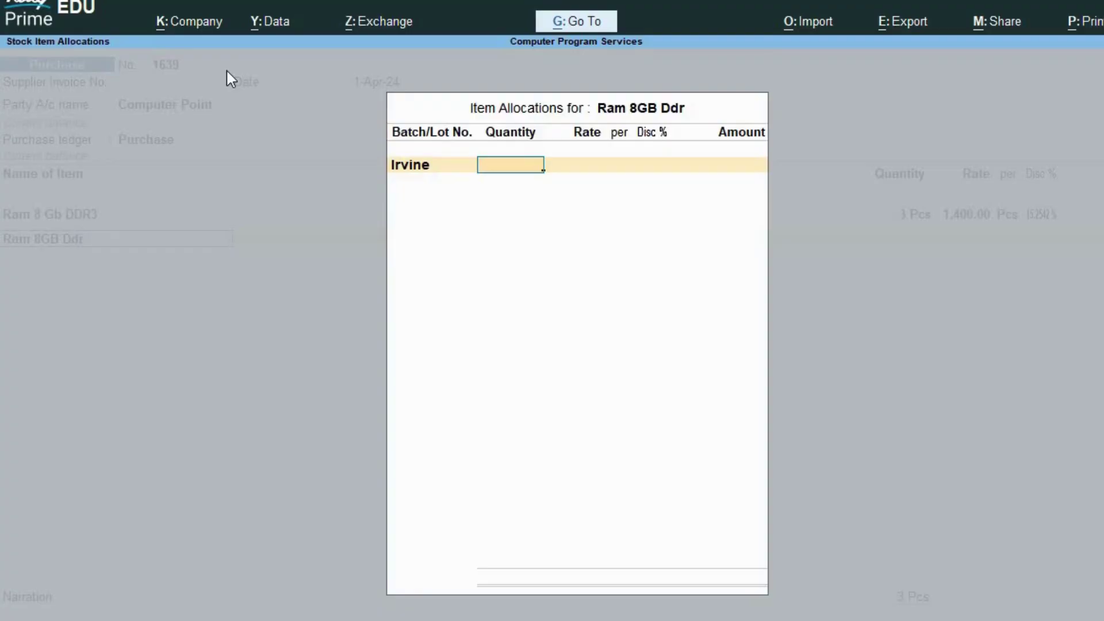
key(Return)
text(1400)
key(Return)
key(Return)
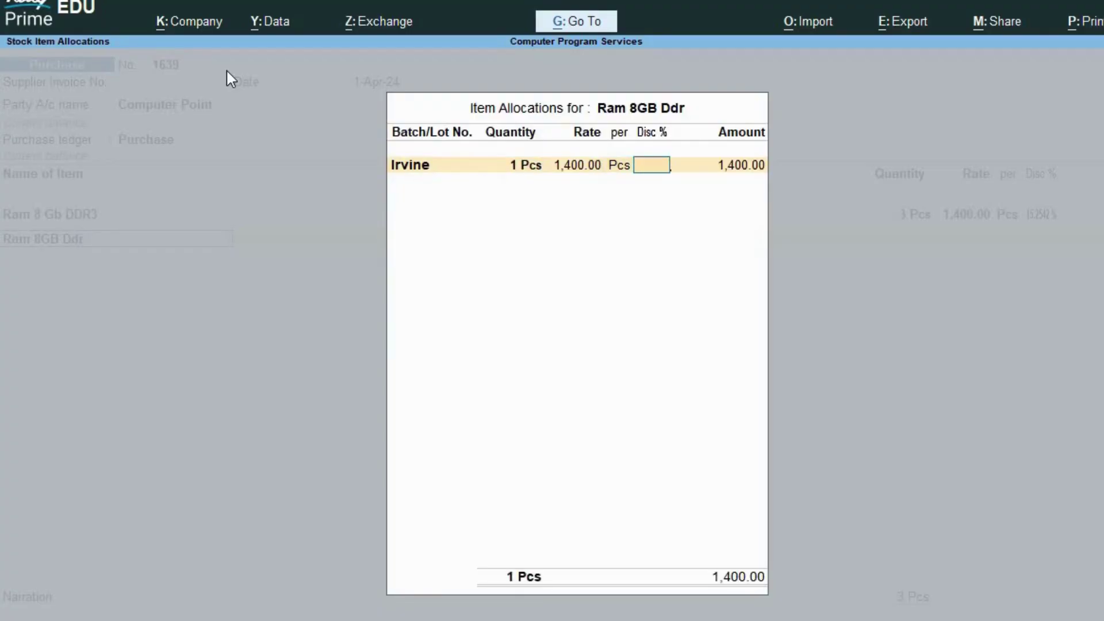
Apply a 15.2542% discount to the Irvine batch and accept the item allocation
text(15.2542)
key(Return)
key(Return)
key(Return)
key(Return)
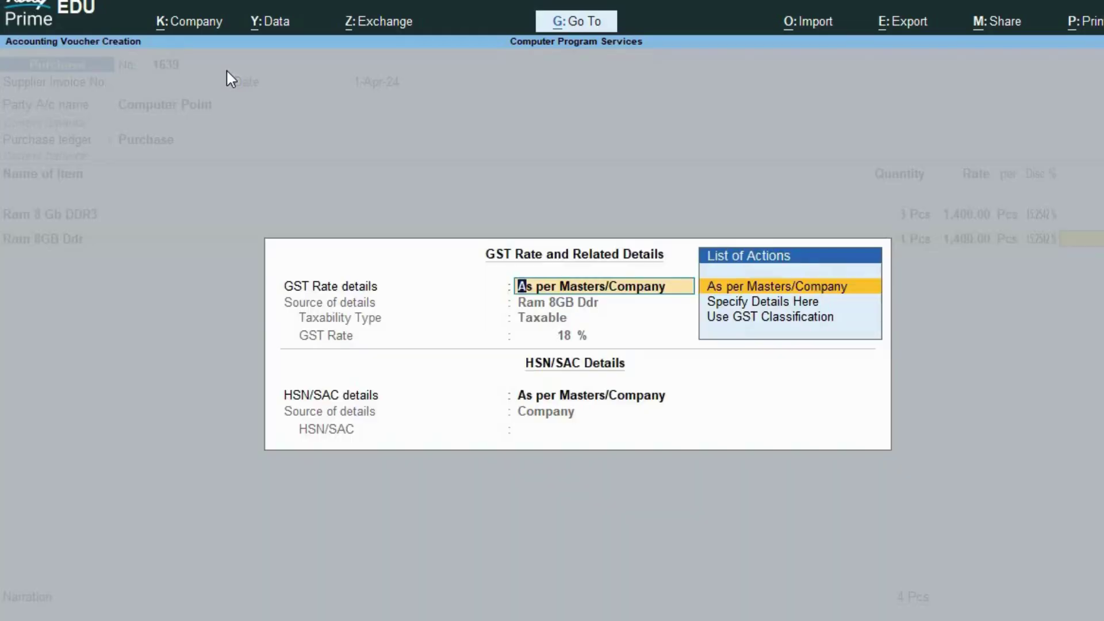
Keep Ram 8GB Ddr's GST rate as per Masters/Company, and specify 8473 as its HSN/SAC code for this voucher
key(Down)
key(Down)
key(Up)
key(Up)
key(Return)
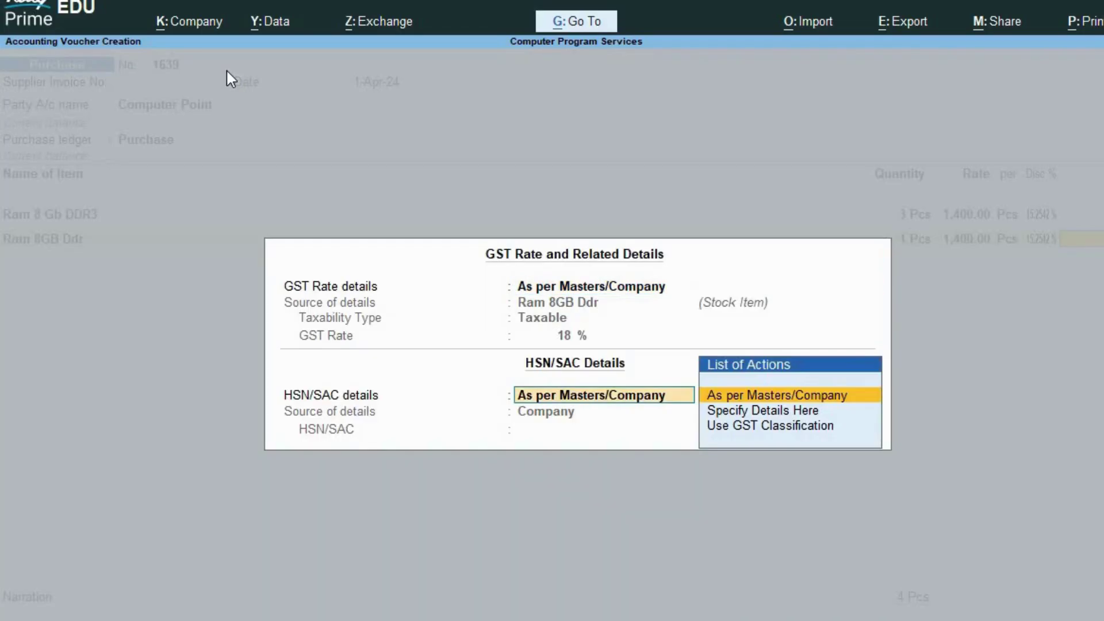
key(Down)
key(Return)
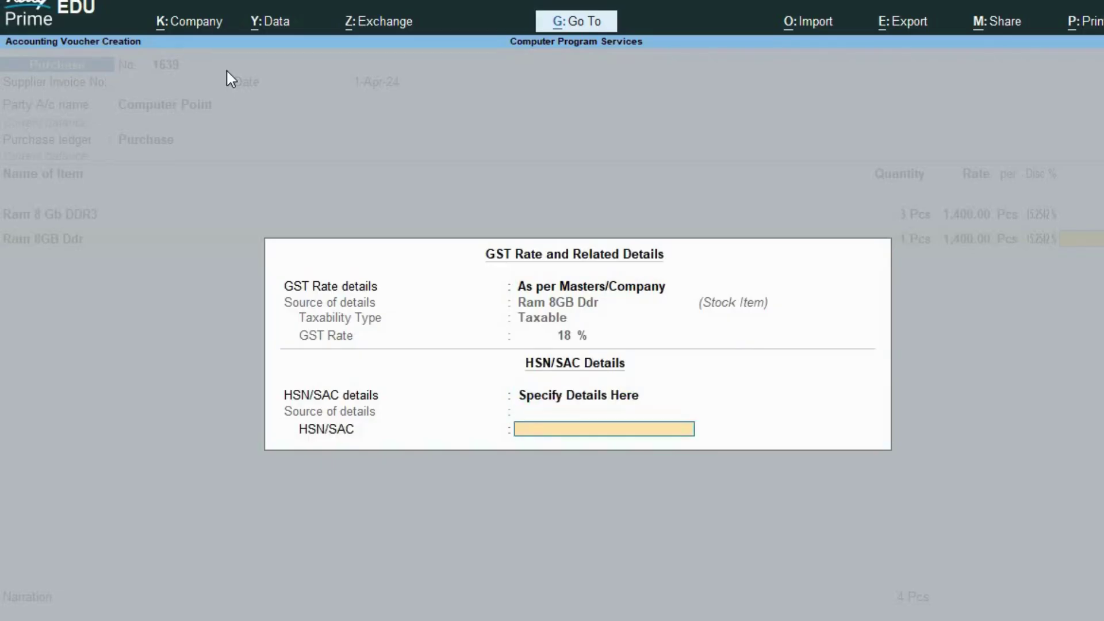
text(8473)
key(Return)
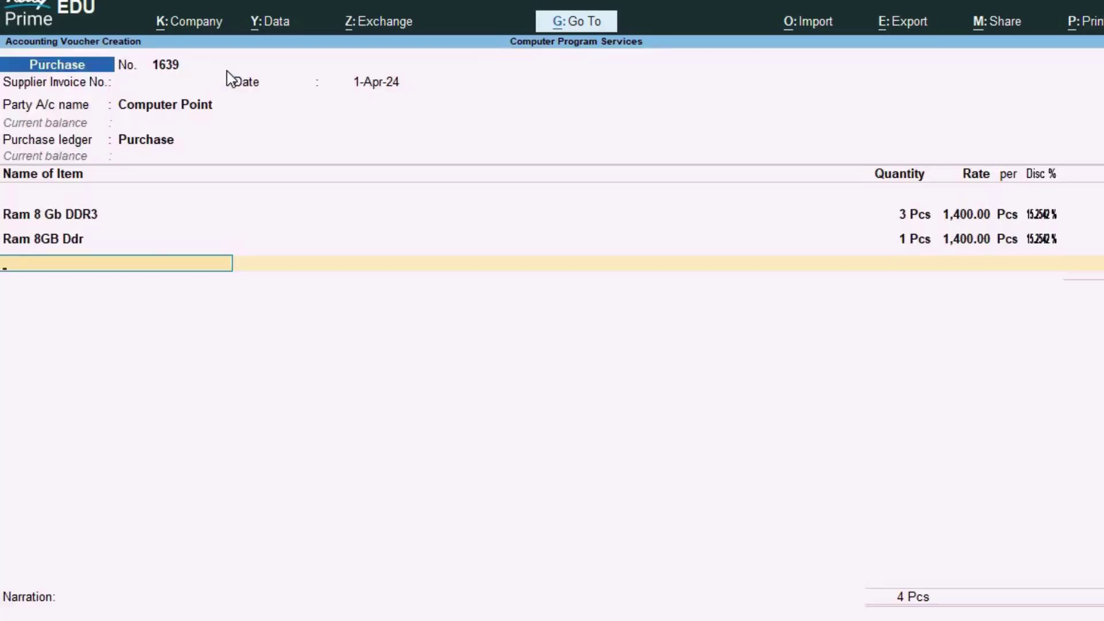
End the item list and start a new ledger named CGST under Duties & Taxes with GST as the duty type
key(Return)
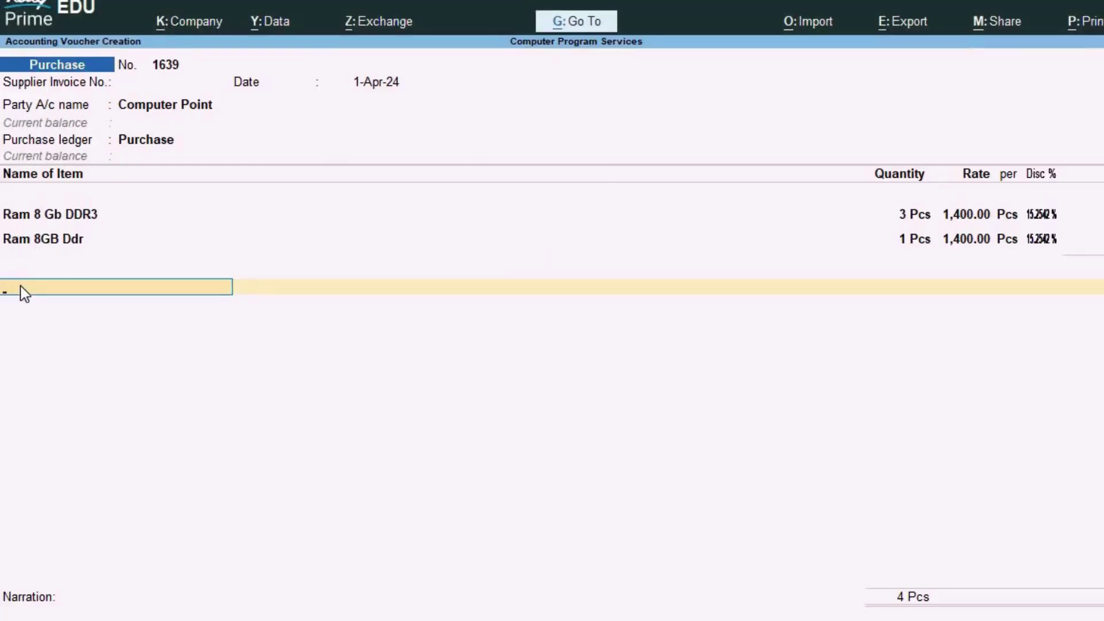
key(alt+c)
text(C)
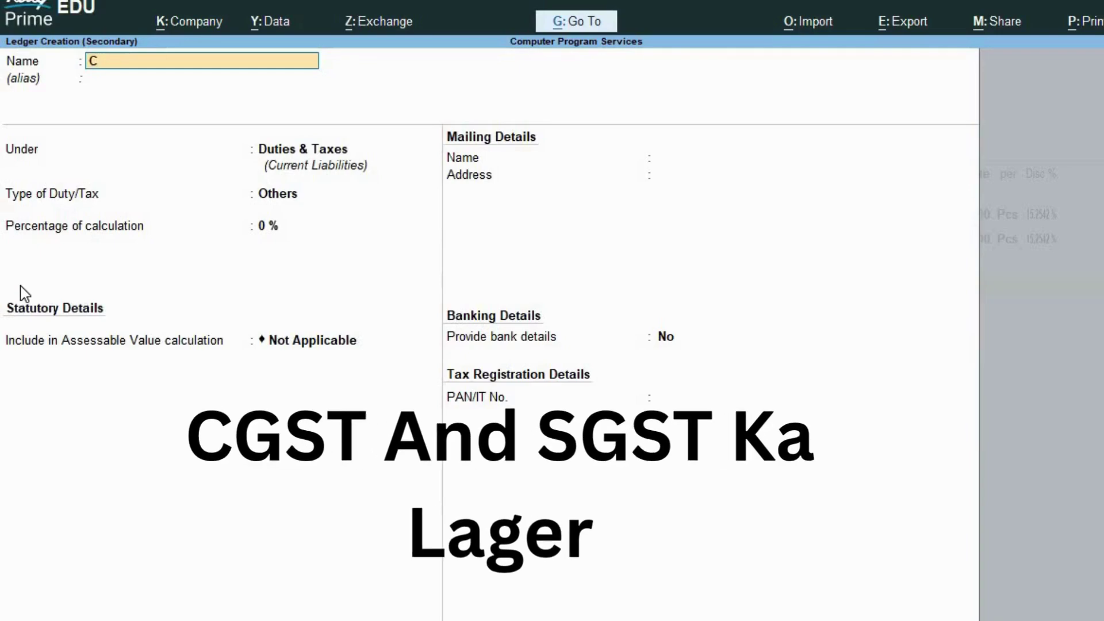
text(GST)
key(Return)
key(Return)
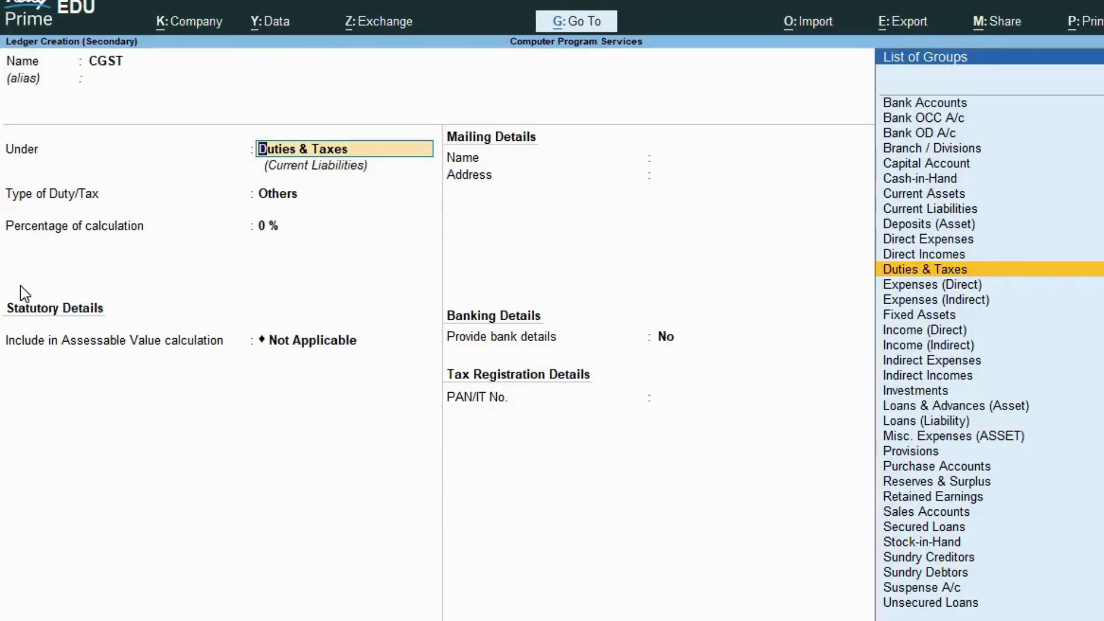
key(Return)
key(Up)
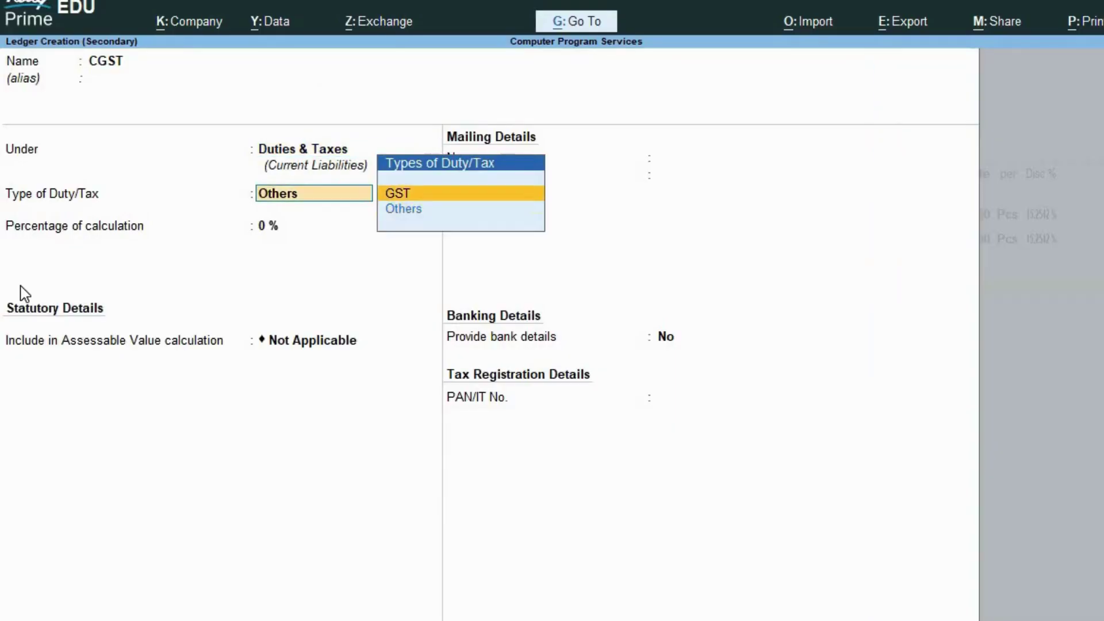
key(Return)
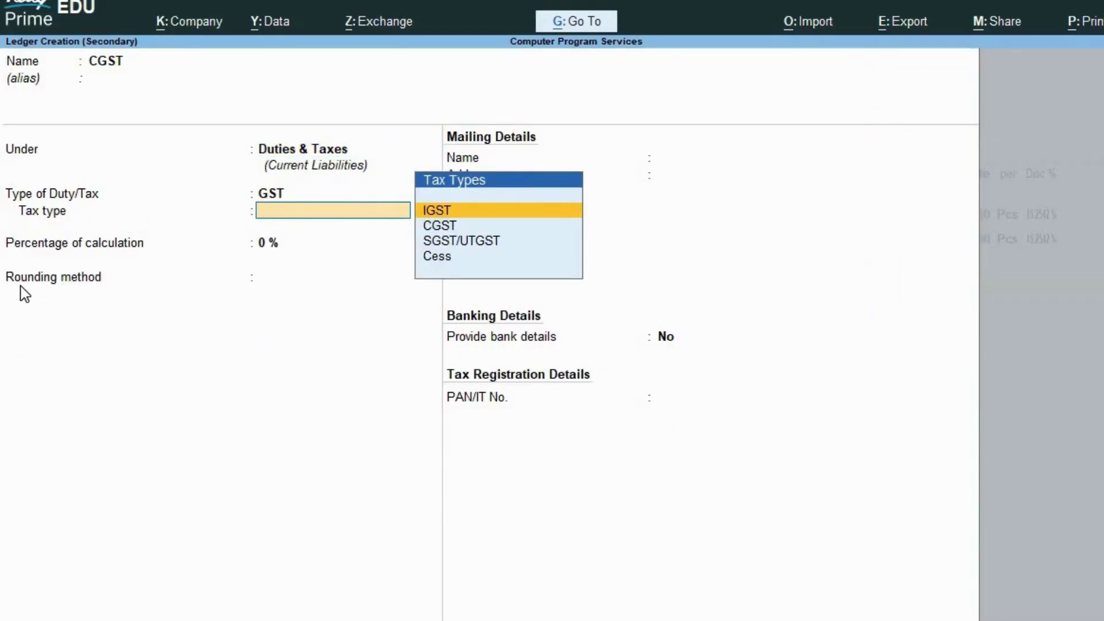
Set the CGST ledger's tax type to CGST, keep the remaining defaults and save the ledger
key(Return)
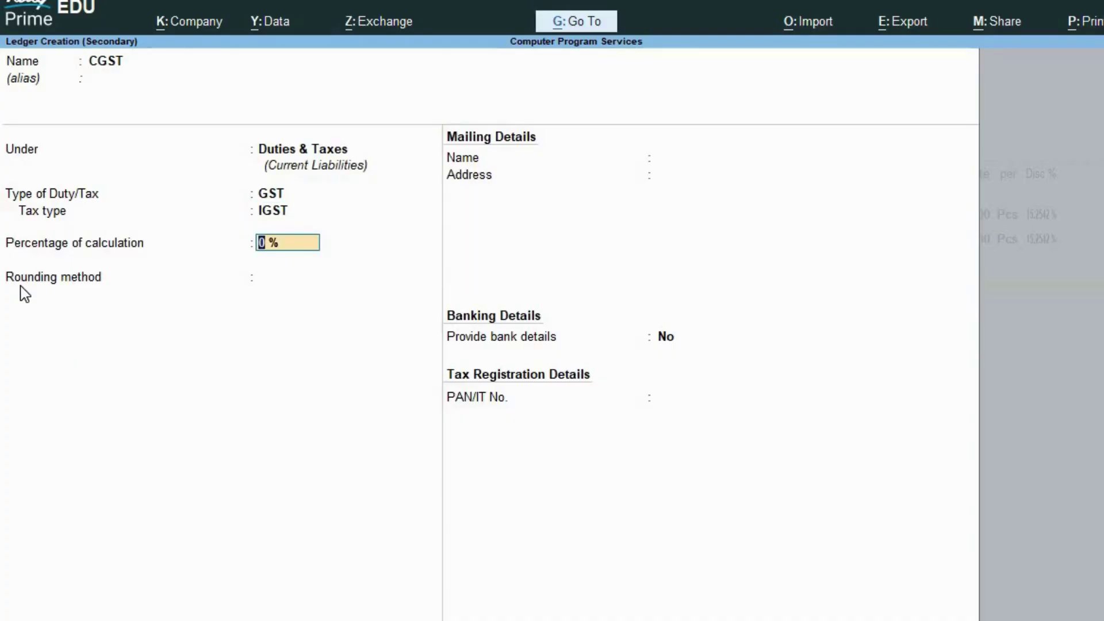
key(BackSpace)
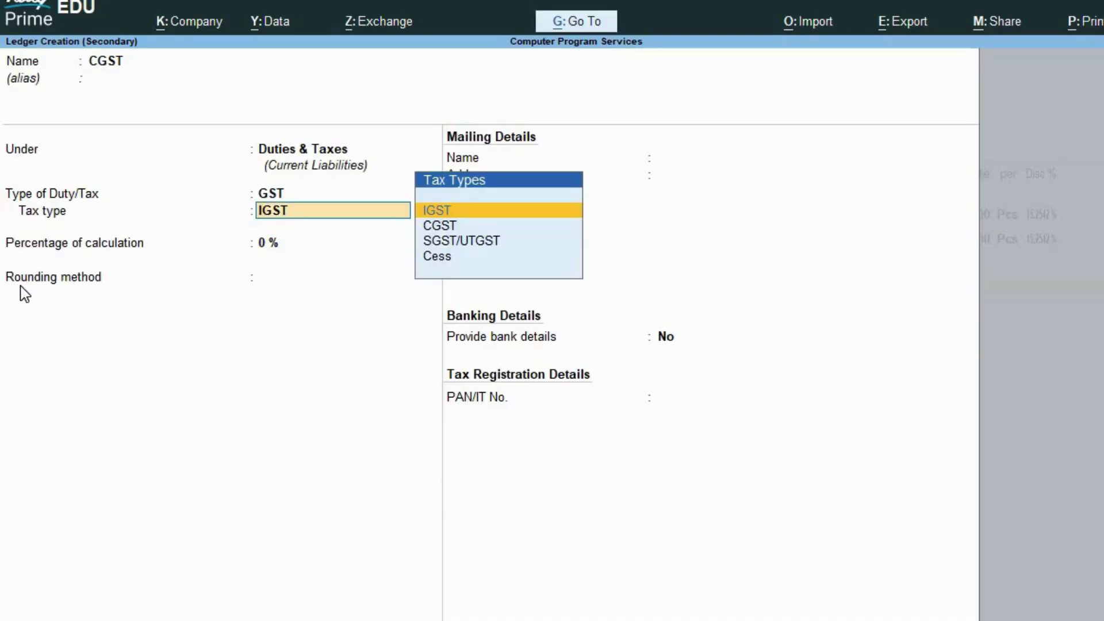
key(Down)
key(Return)
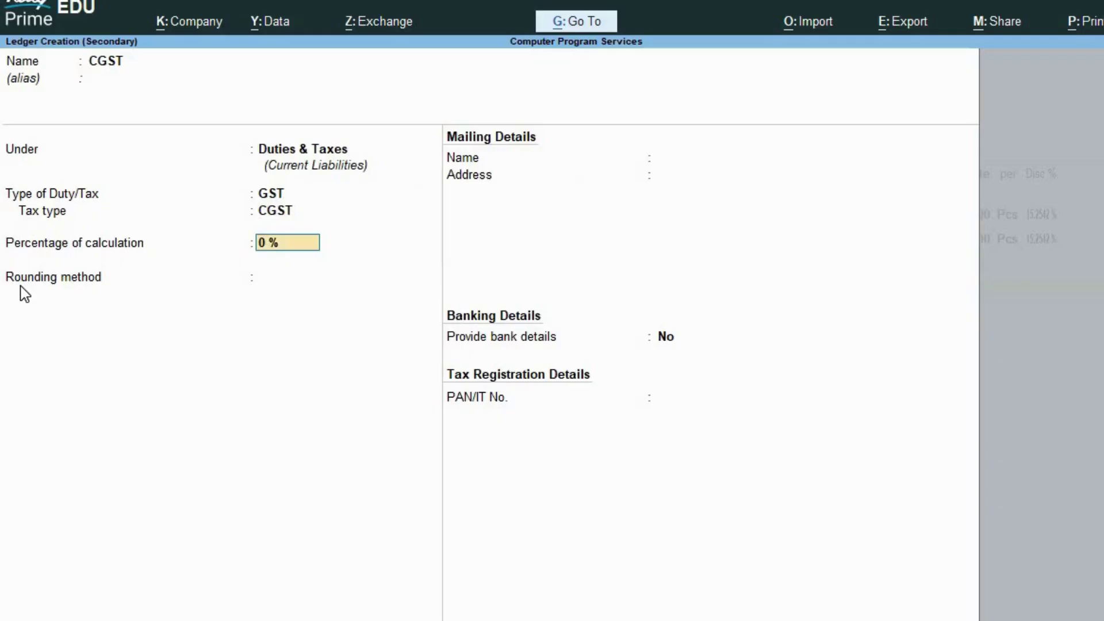
key(Return)
key(Return)
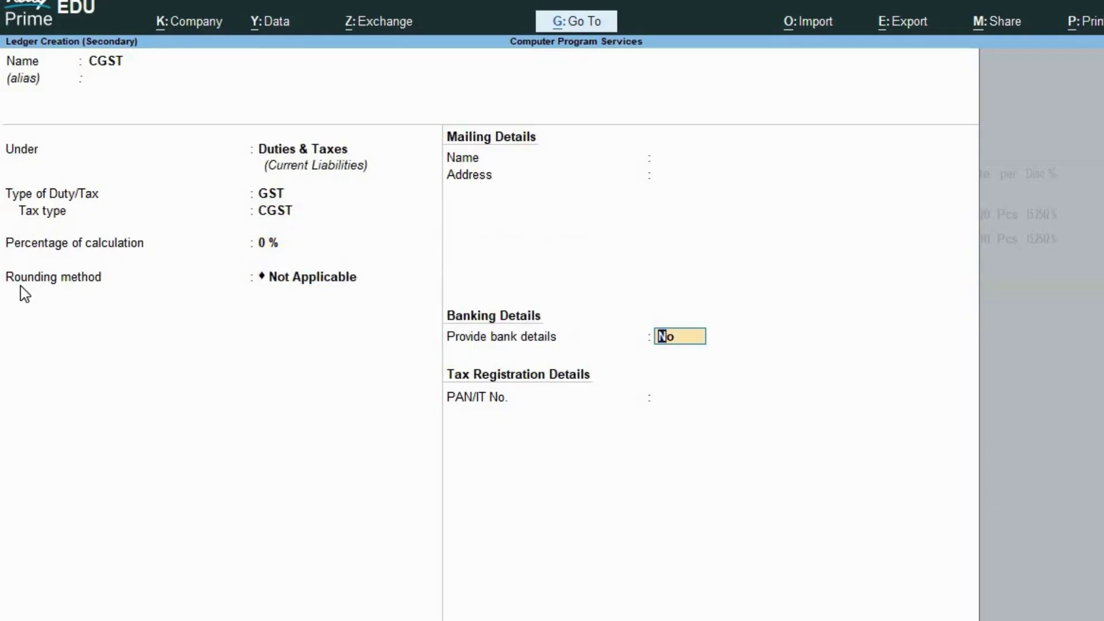
key(Return)
key(Return)
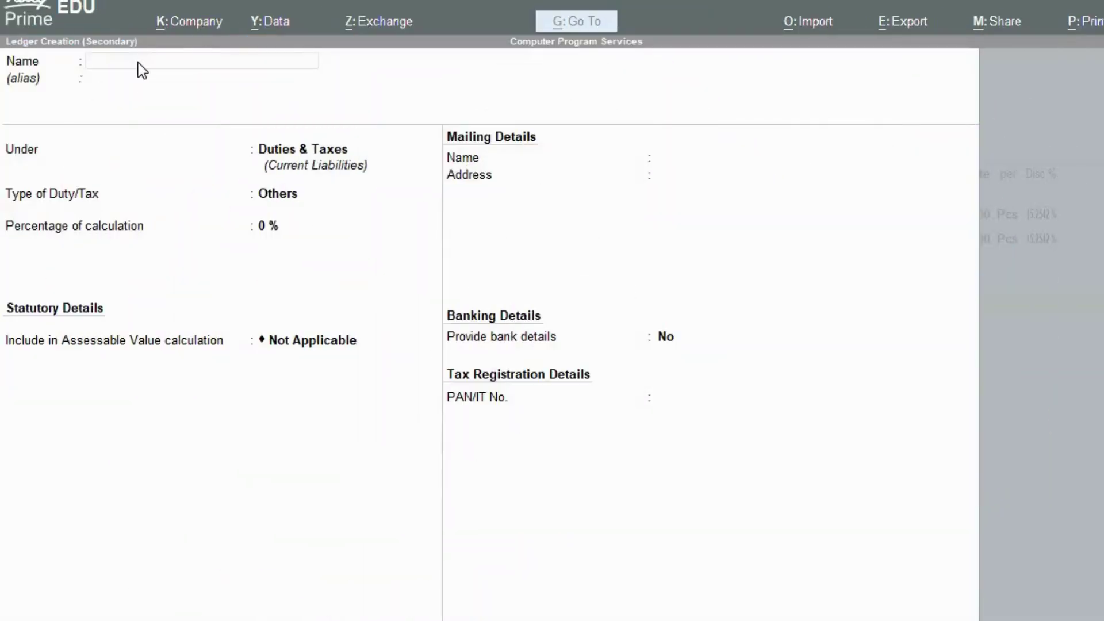
Start a new ledger named SGST under Duties & Taxes with GST as the duty type
click(135, 62)
text(SGST)
key(Return)
key(Return)
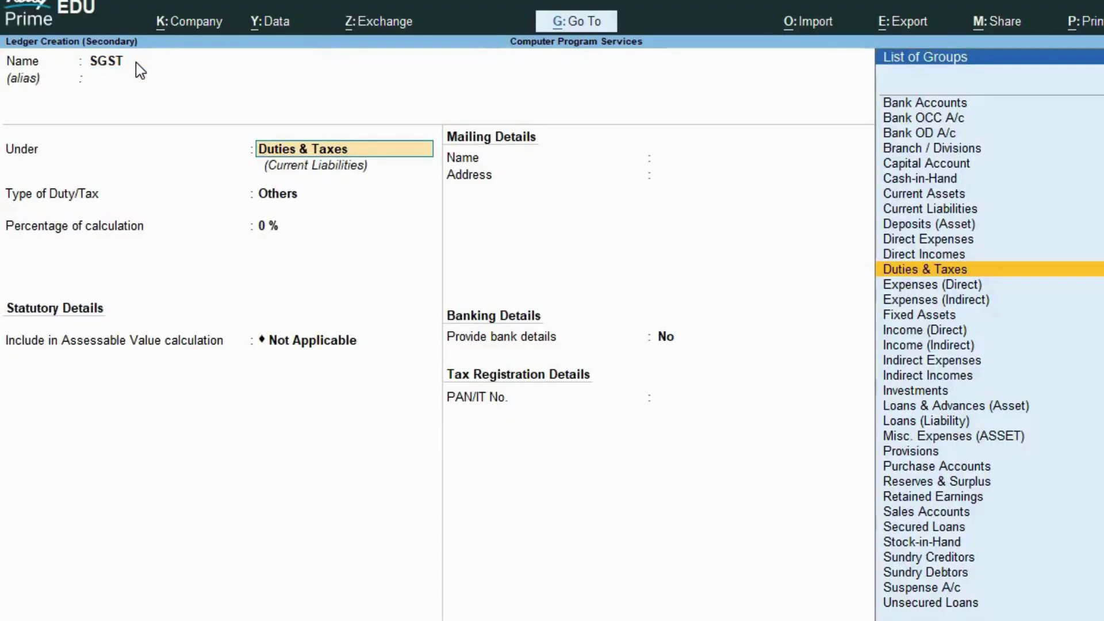
key(Return)
key(Up)
key(Return)
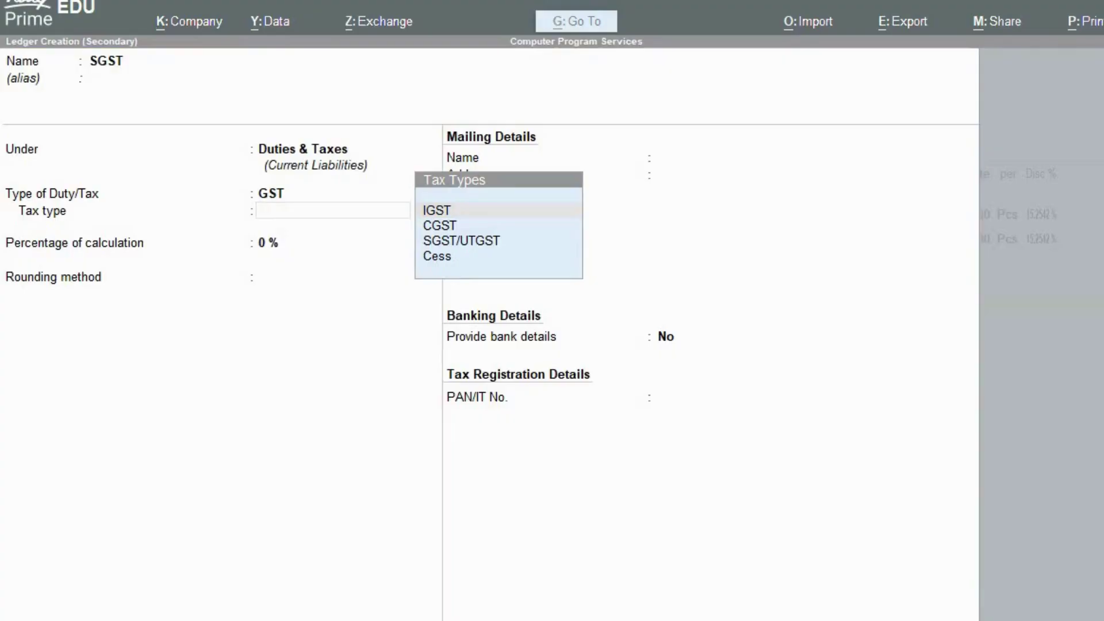
Set the SGST ledger's tax type to SGST/UTGST, keep the remaining defaults and save the ledger
click(133, 393)
key(Down)
key(Down)
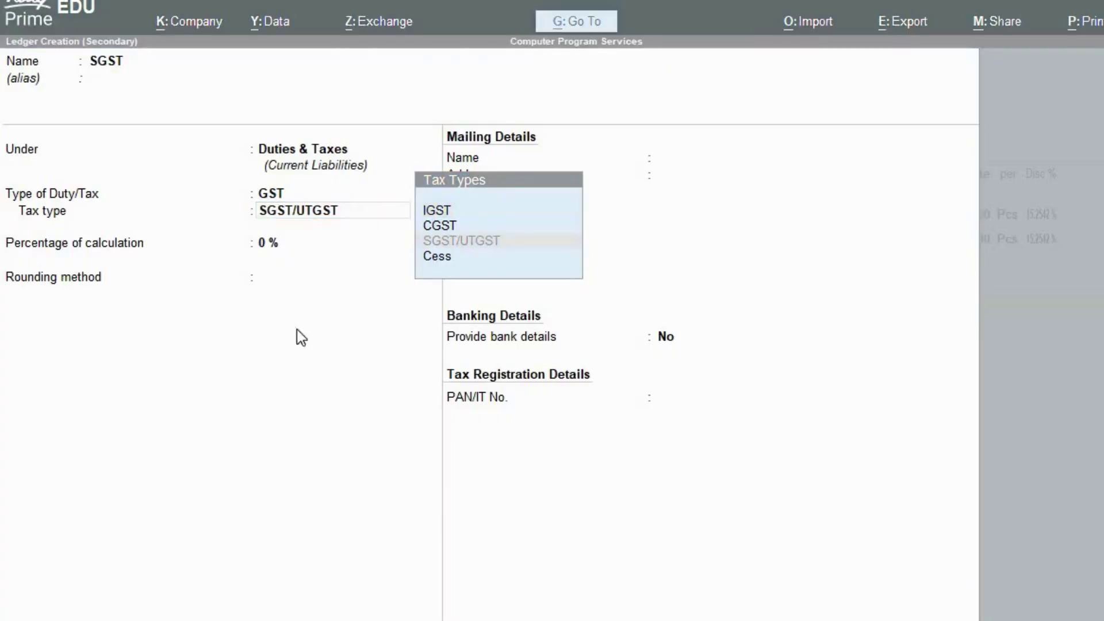
click(321, 217)
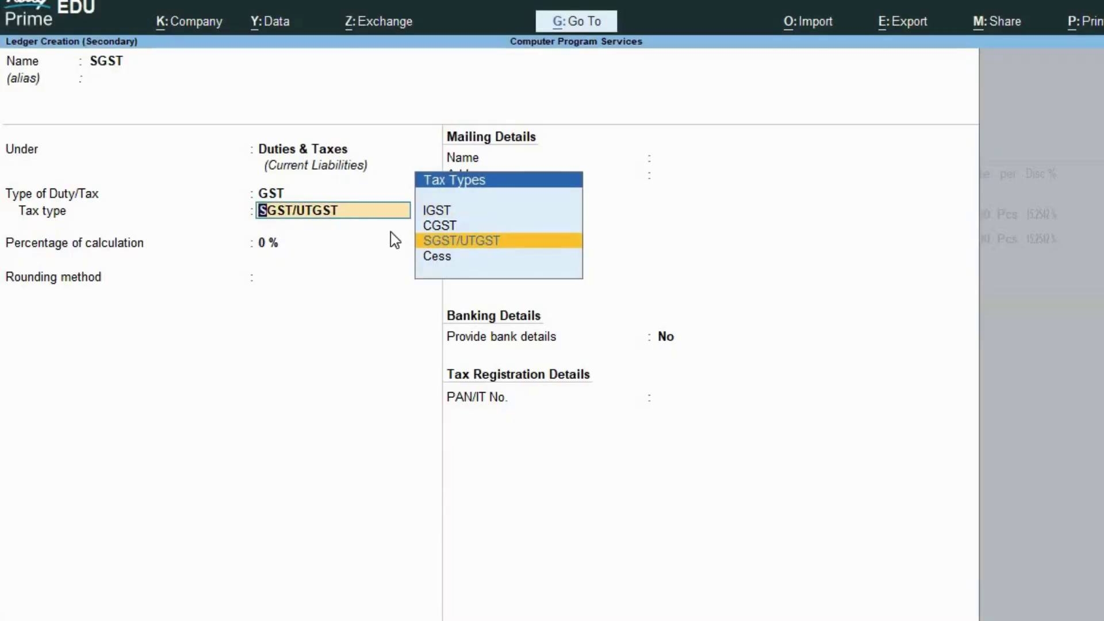
key(Return)
key(Return)
key(Return)
key(Return)
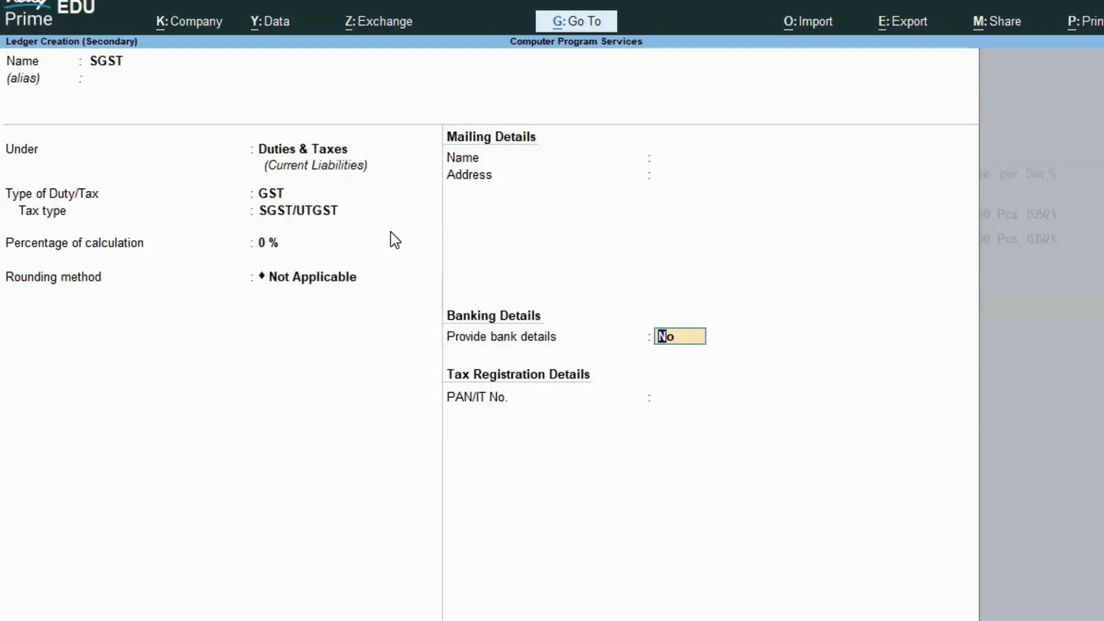
key(Return)
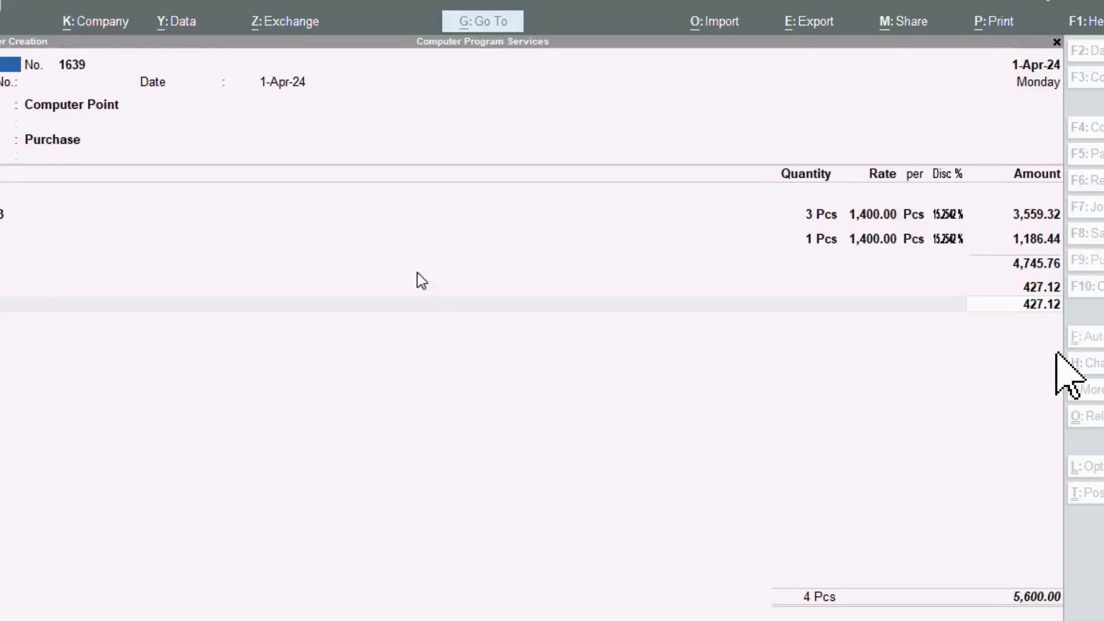
Save the purchase voucher with its CGST and SGST lines, accept the modified GST details, and return to the Gateway of Tally
key(Escape)
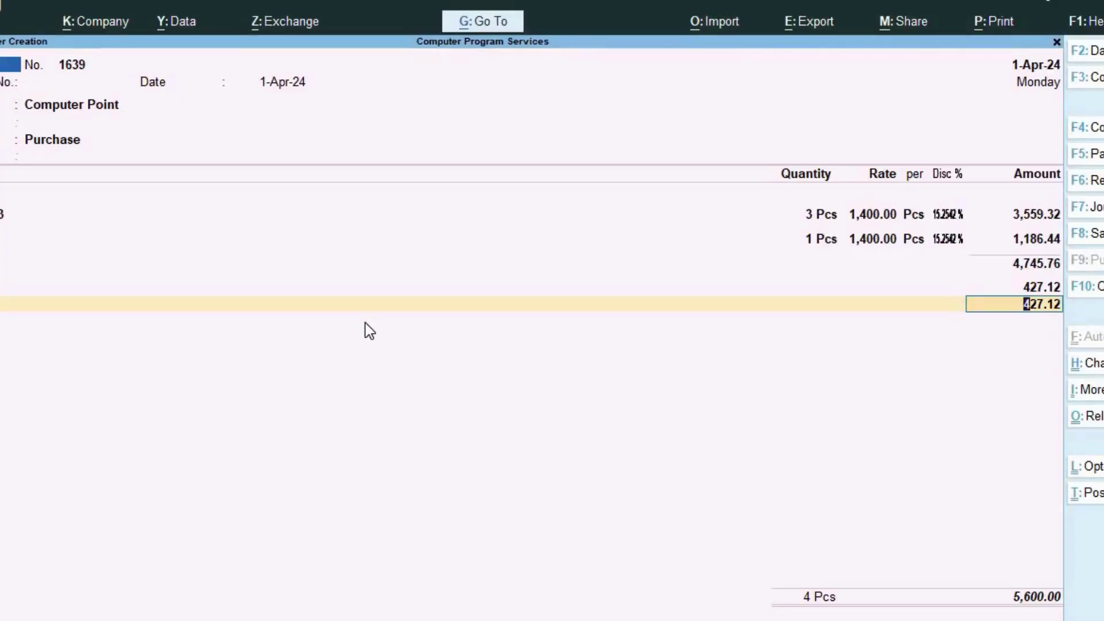
key(Return)
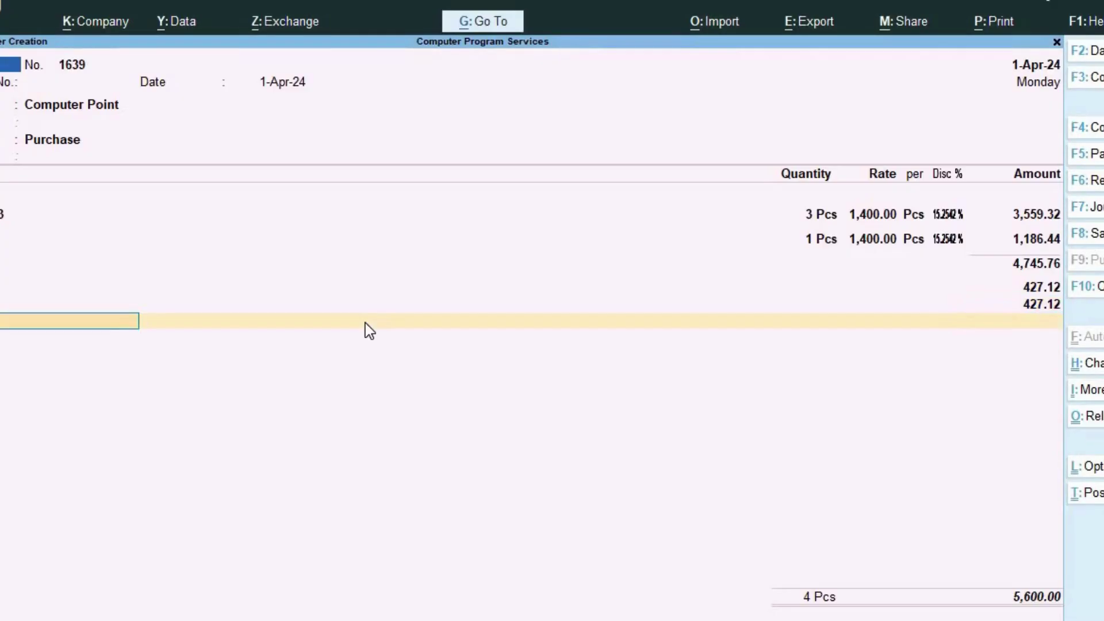
key(Return)
key(Return)
key(Return)
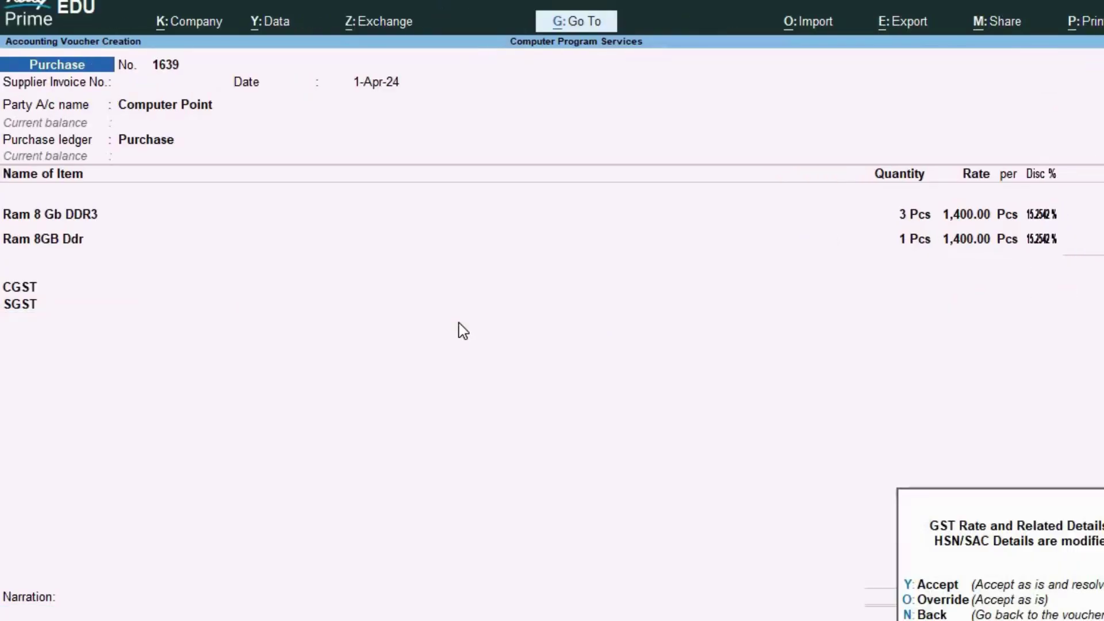
key(y)
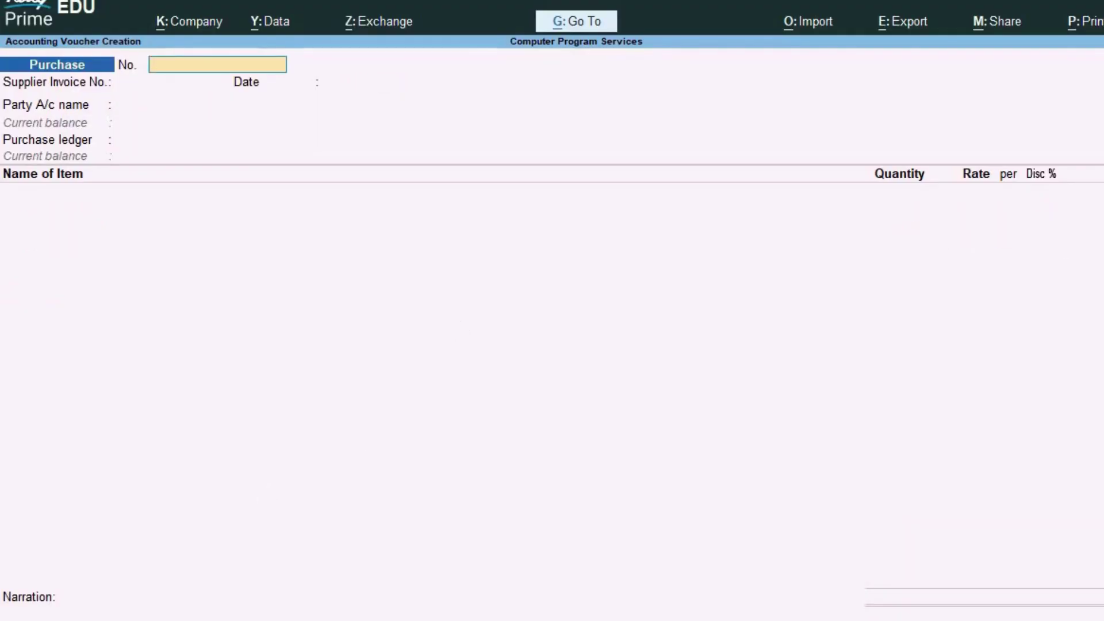
key(Escape)
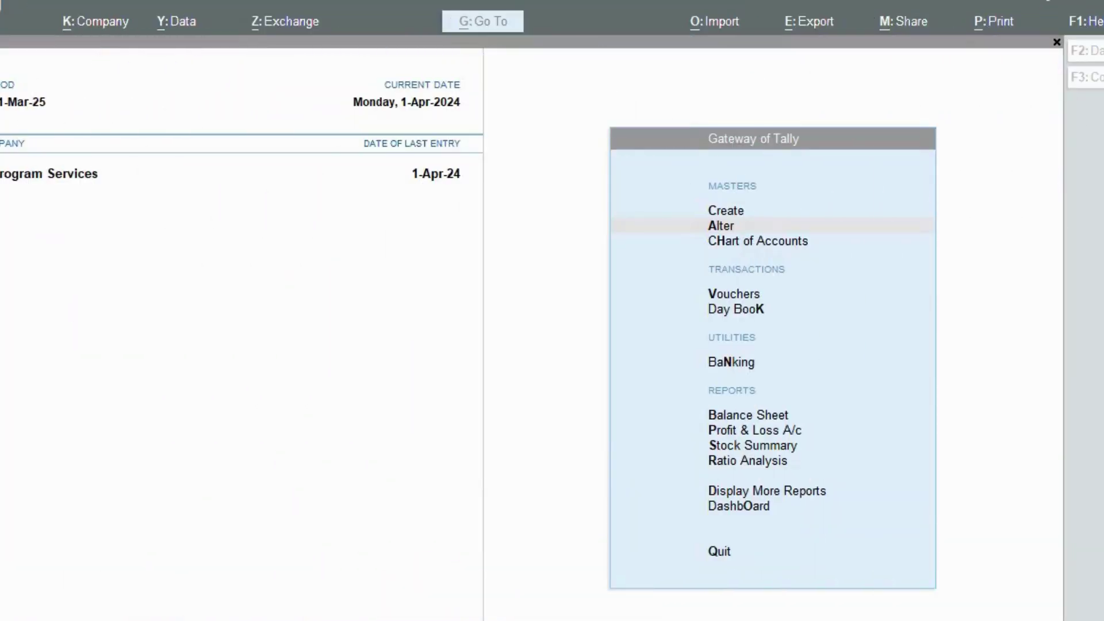